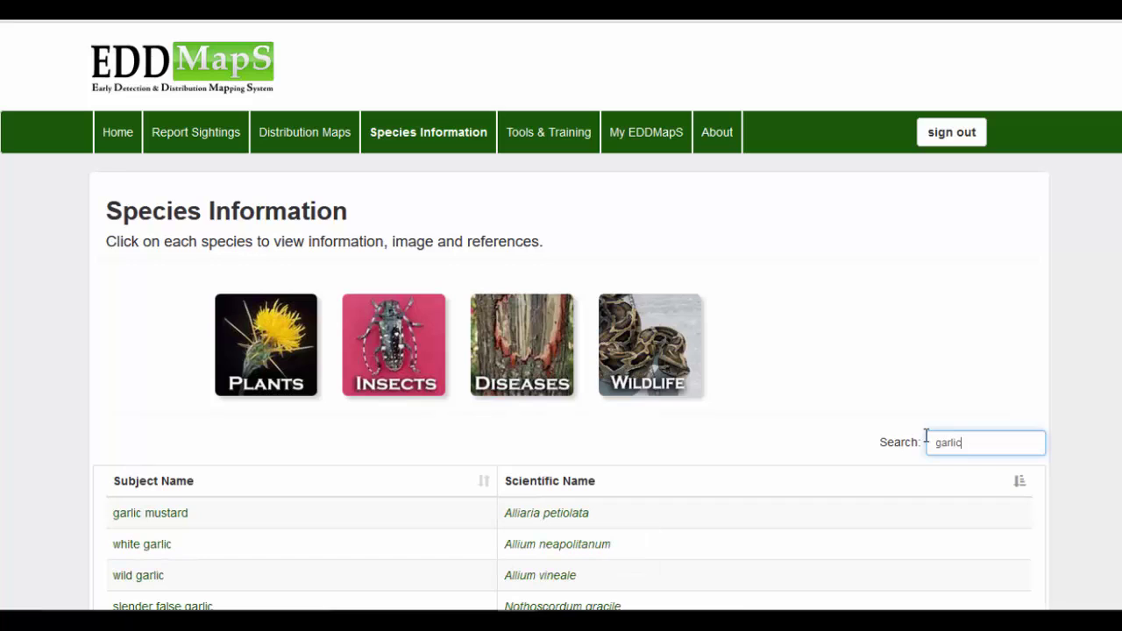
Open the garlic mustard species page and review its overview, resources, selected images and maps
click(574, 512)
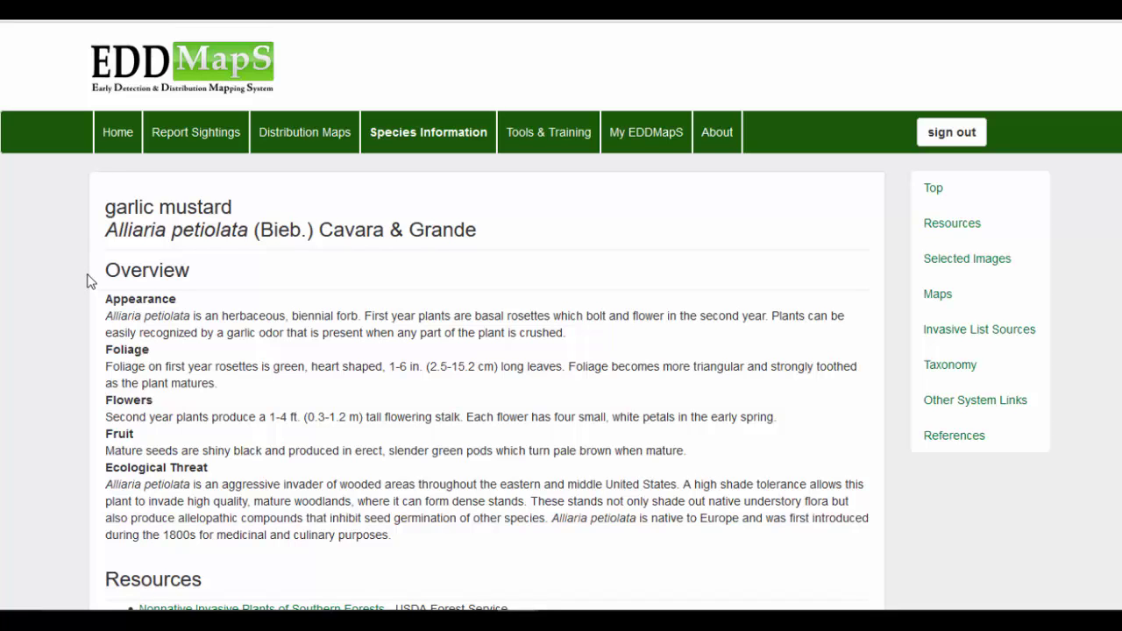
scroll(87, 280, down, 3)
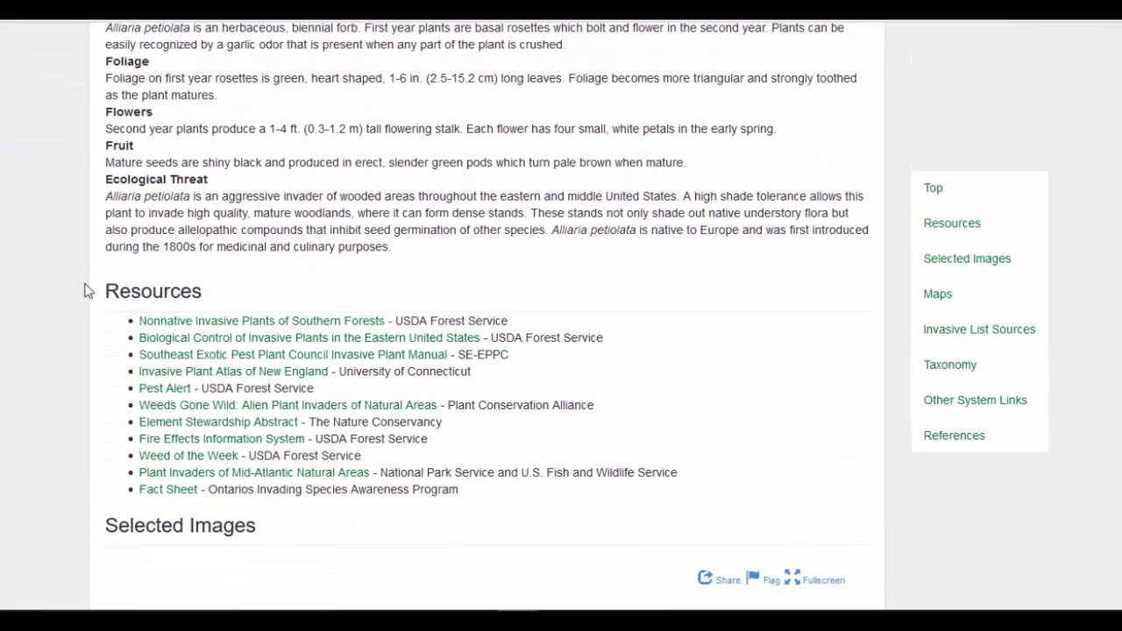
scroll(87, 291, down, 4)
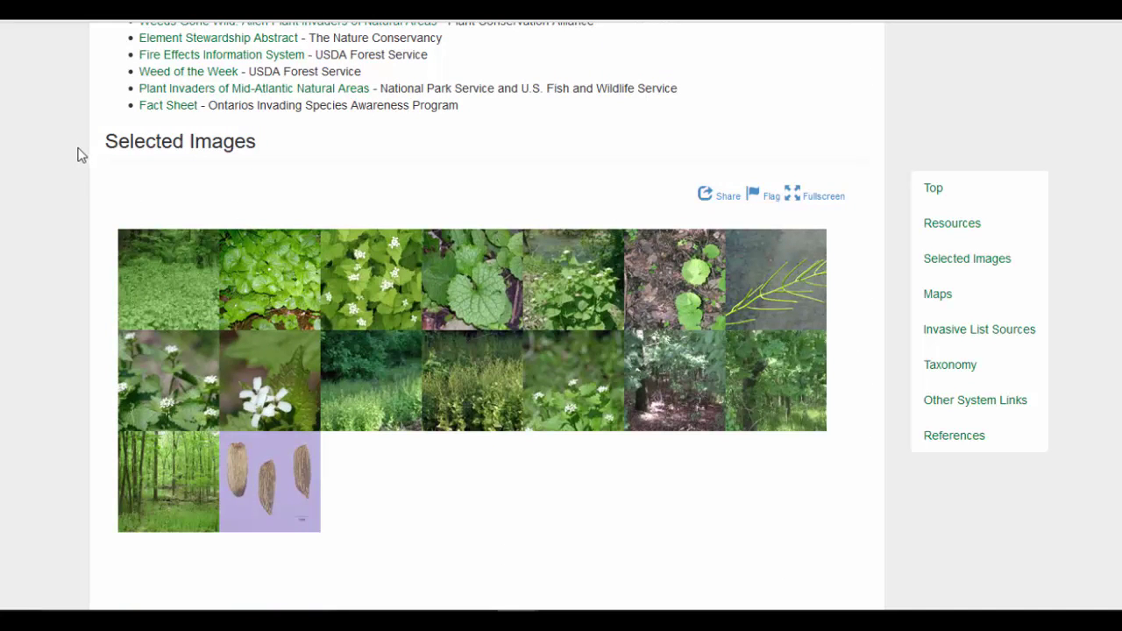
scroll(71, 168, down, 2)
scroll(71, 168, down, 3)
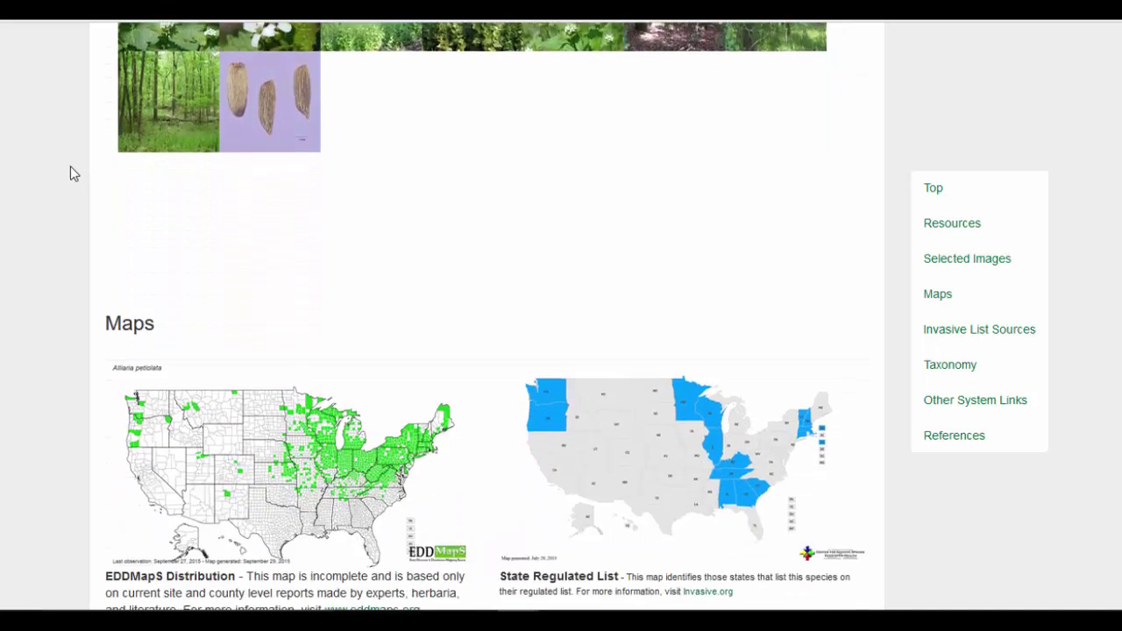
scroll(71, 166, down, 1)
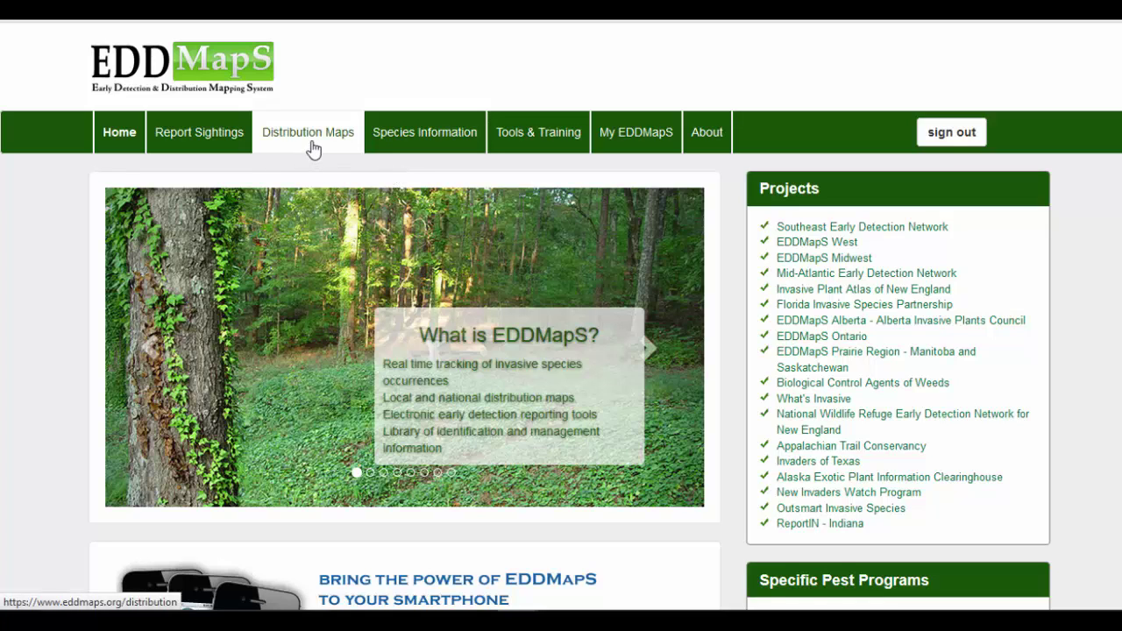
Search the distribution maps for garlic mustard and open its state-level map
click(313, 149)
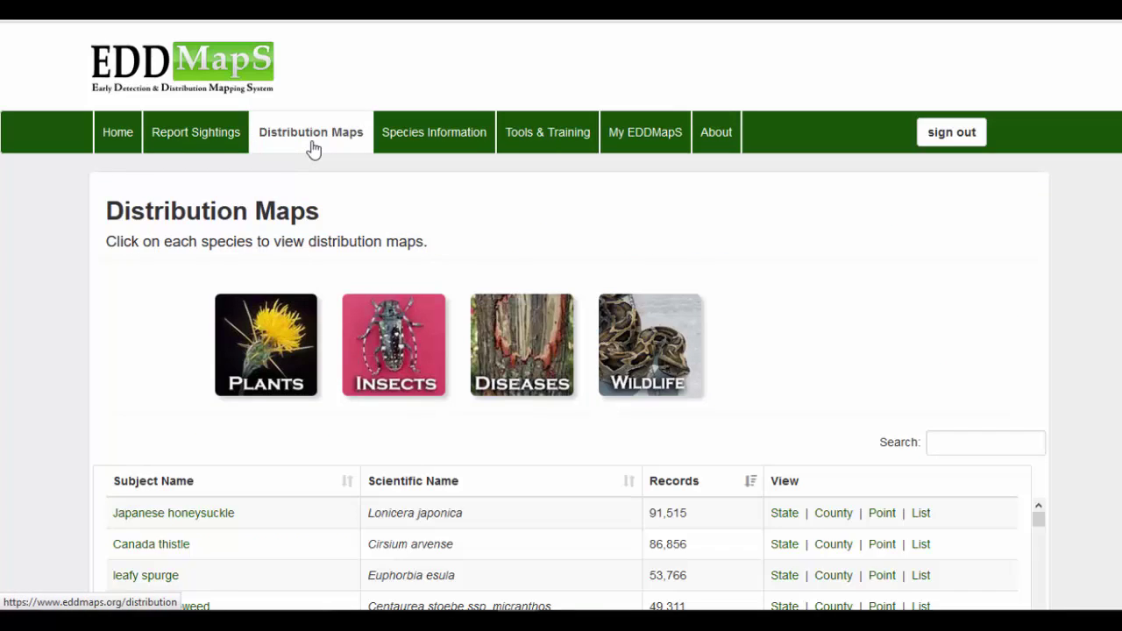
click(966, 441)
text(garlic mustard)
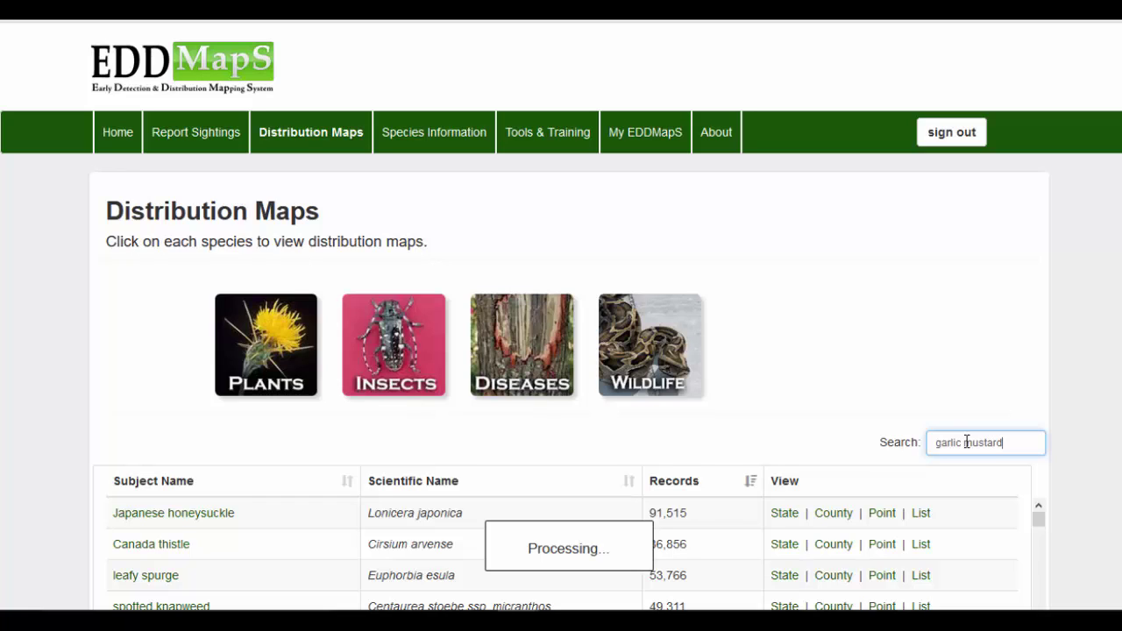
scroll(1023, 449, down, 2)
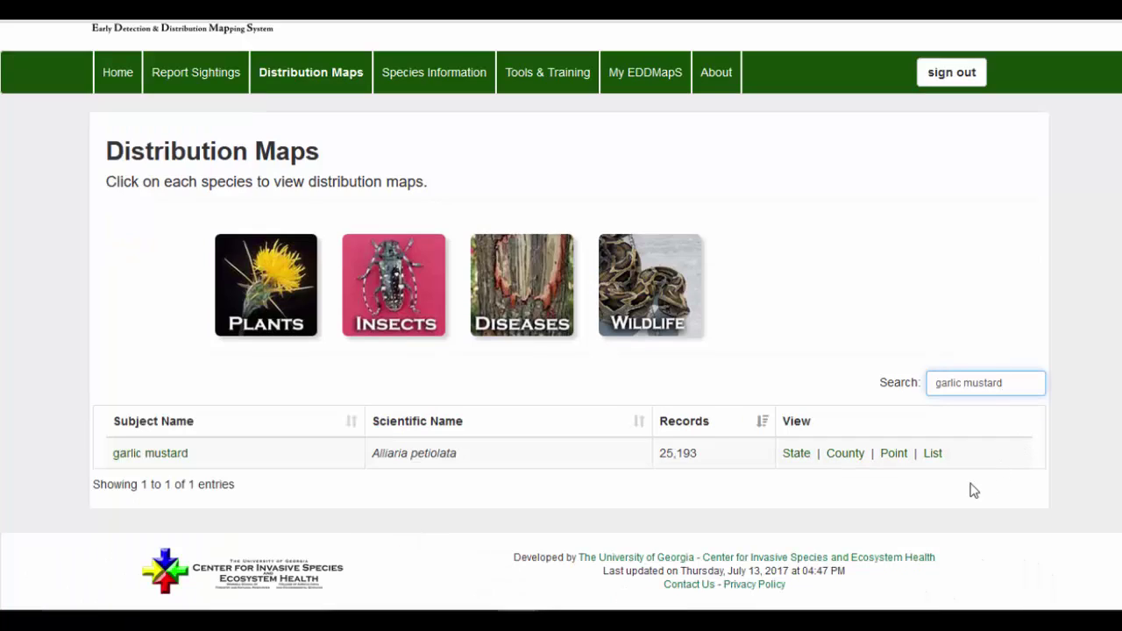
click(796, 454)
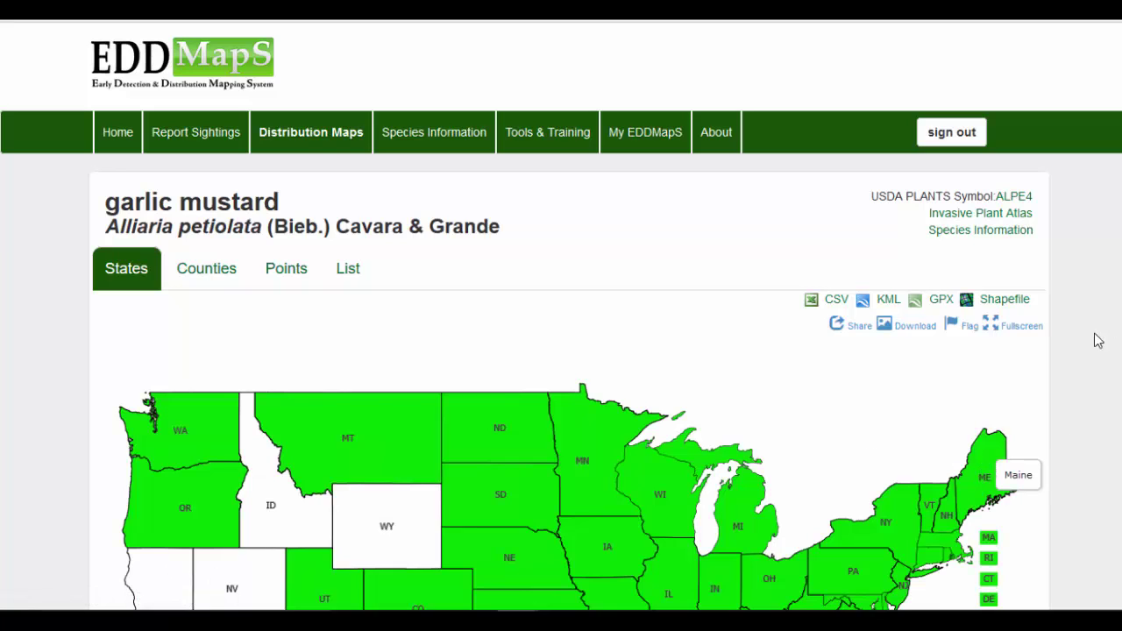
Examine garlic mustard's distribution across the states and focus the map on Wisconsin
scroll(1099, 340, down, 3)
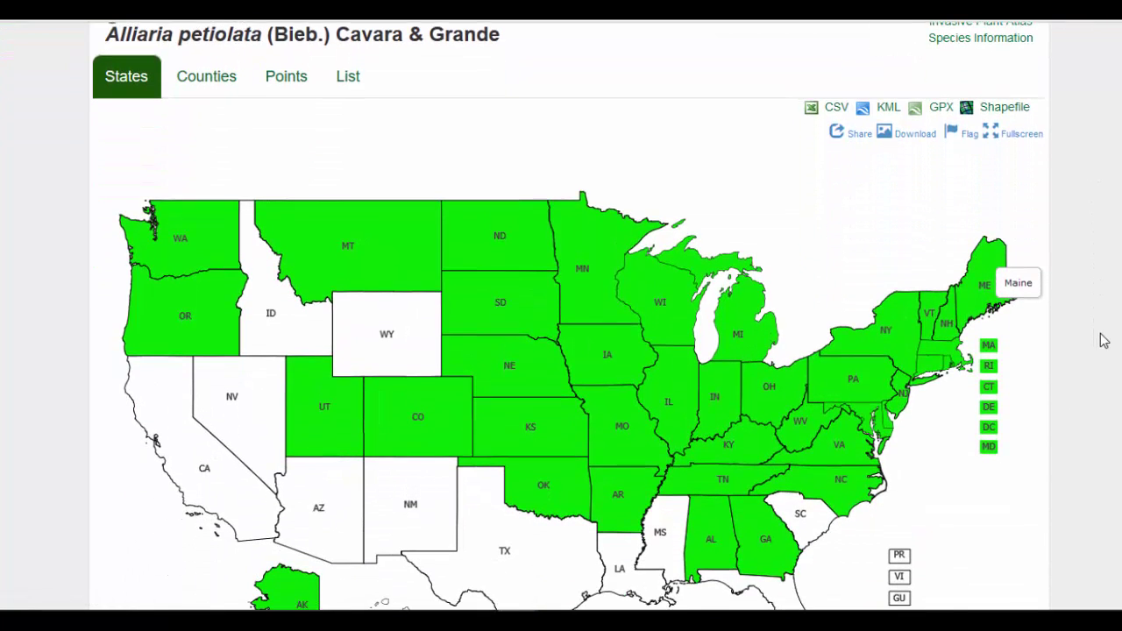
scroll(1102, 340, down, 2)
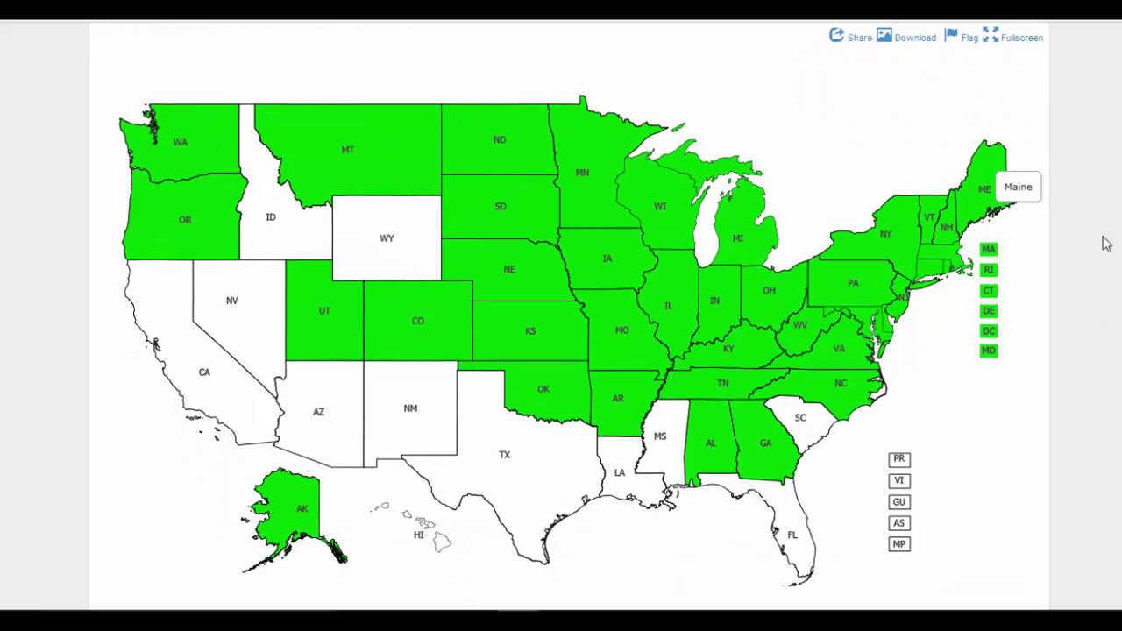
click(660, 202)
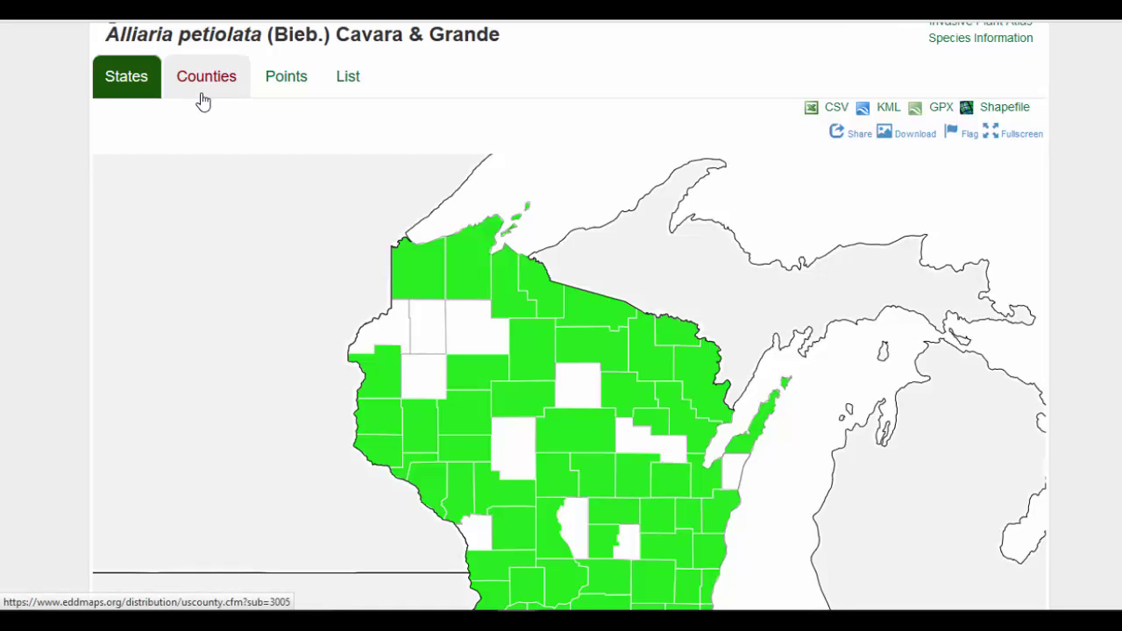
Show garlic mustard's county-level distribution and examine the Great Lakes region closely
click(202, 98)
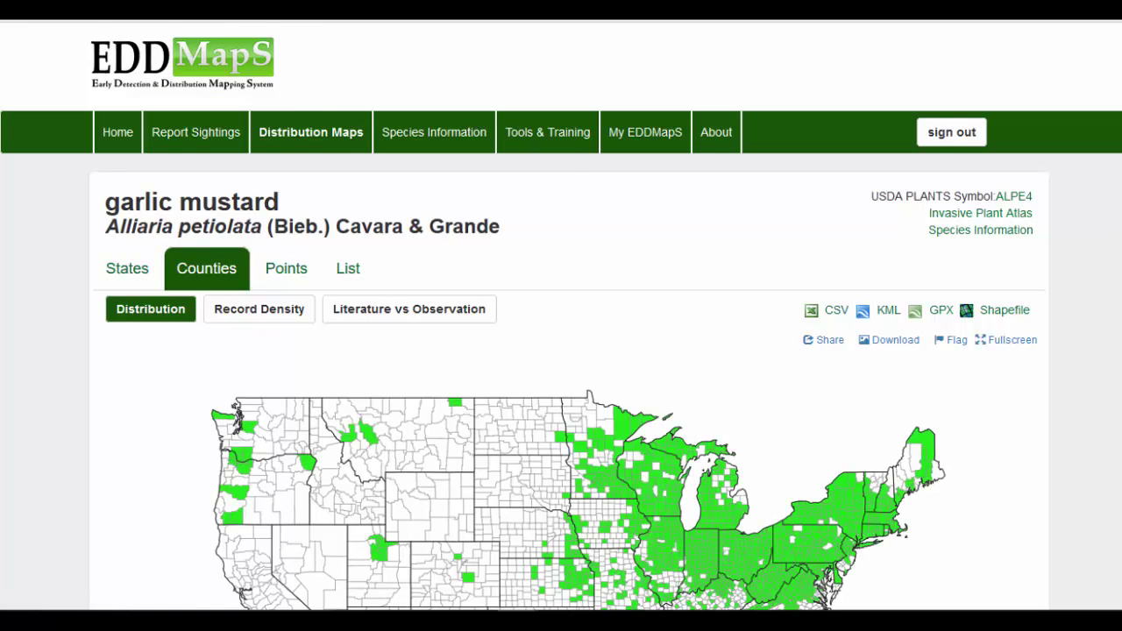
scroll(467, 543, down, 2)
scroll(466, 542, down, 3)
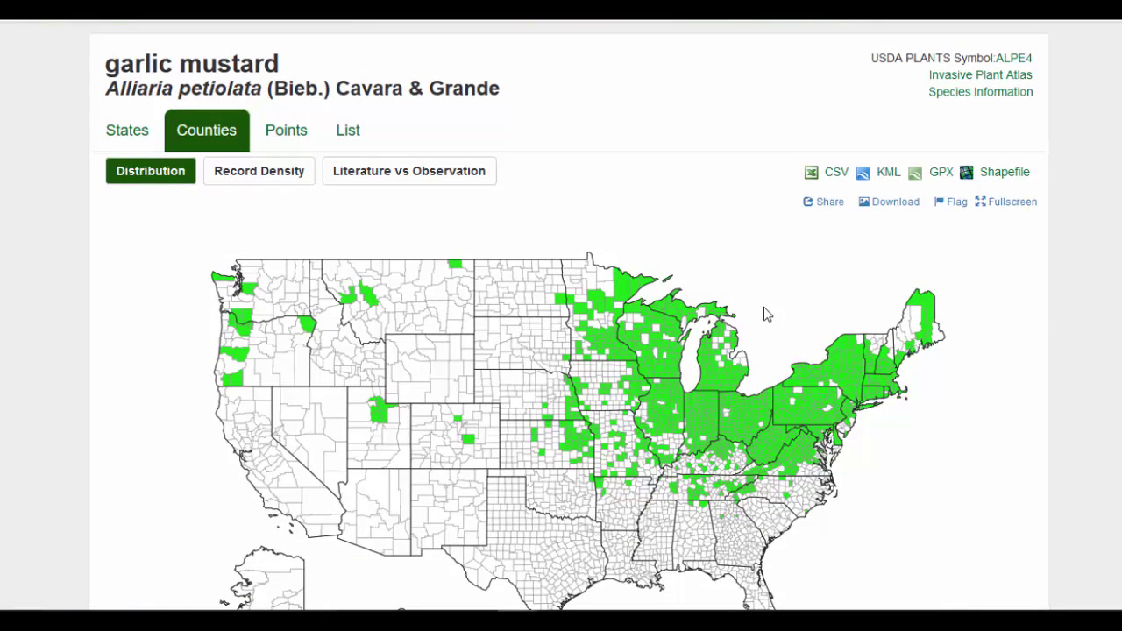
scroll(763, 307, up, 1)
scroll(754, 318, up, 1)
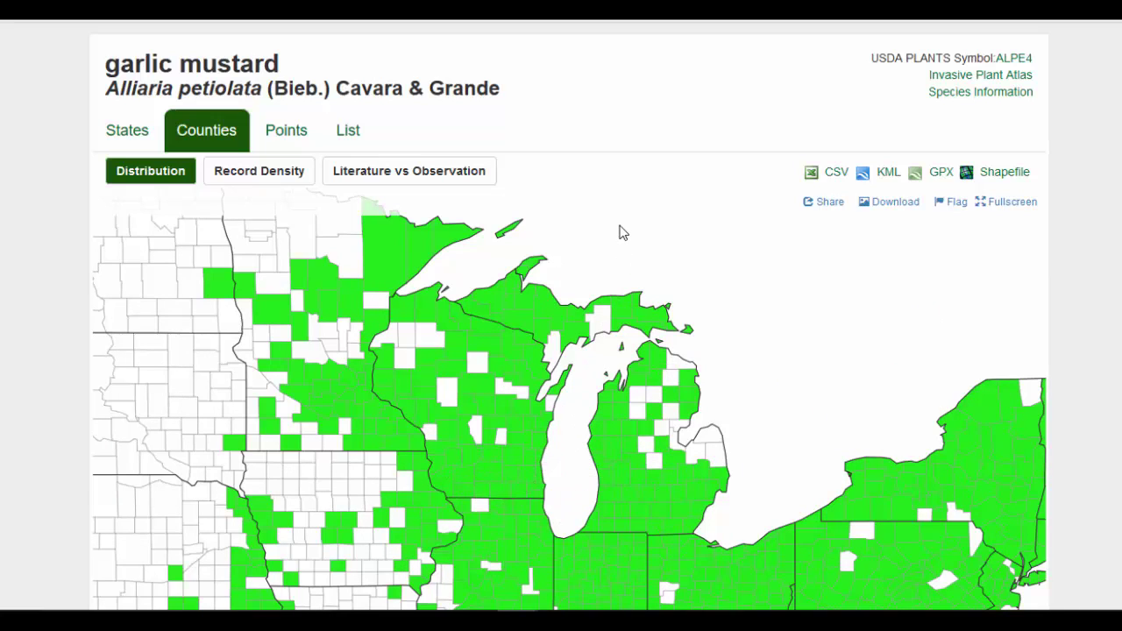
Display the county map by record density and check its legend
click(136, 181)
click(254, 171)
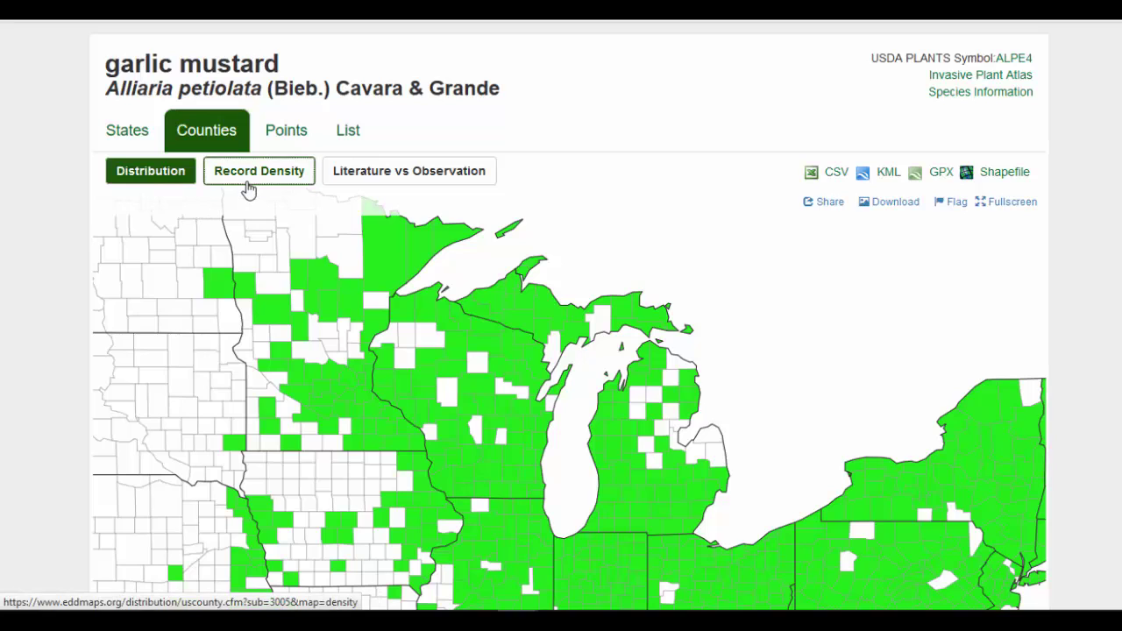
scroll(246, 194, down, 3)
scroll(569, 314, down, 1)
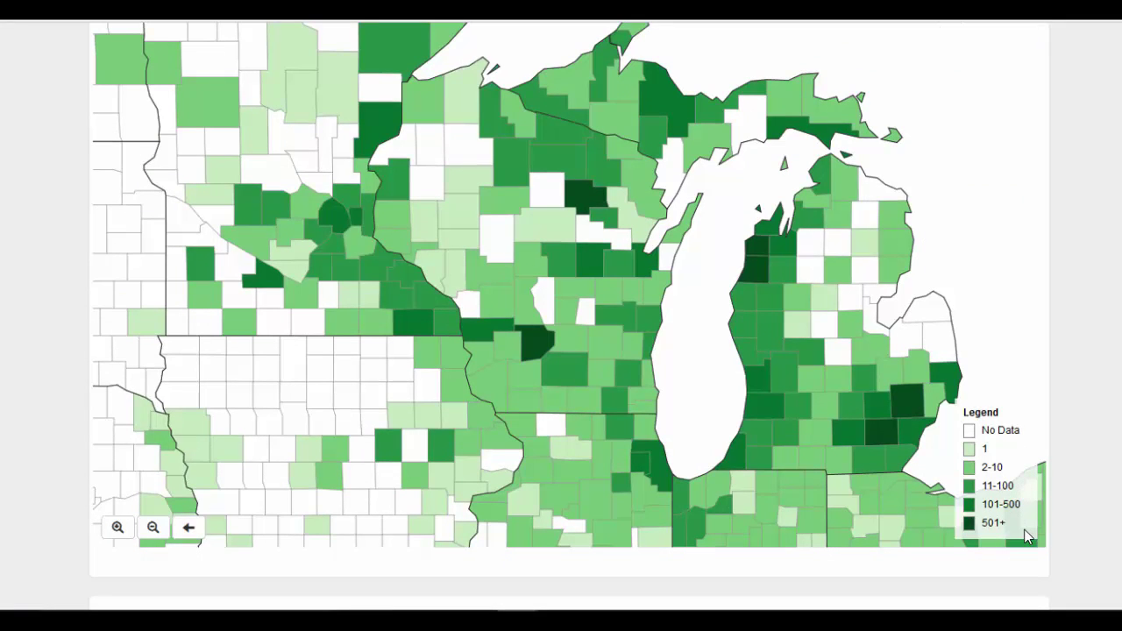
Switch the county map to Literature vs Observation and review it with its legend
scroll(1079, 458, up, 3)
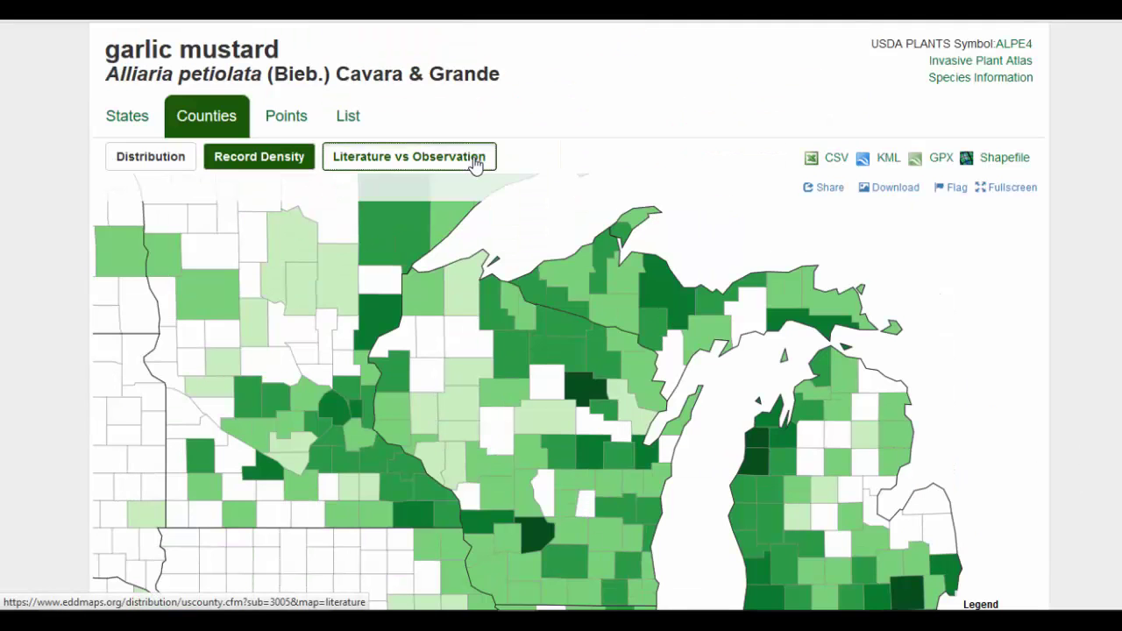
click(474, 163)
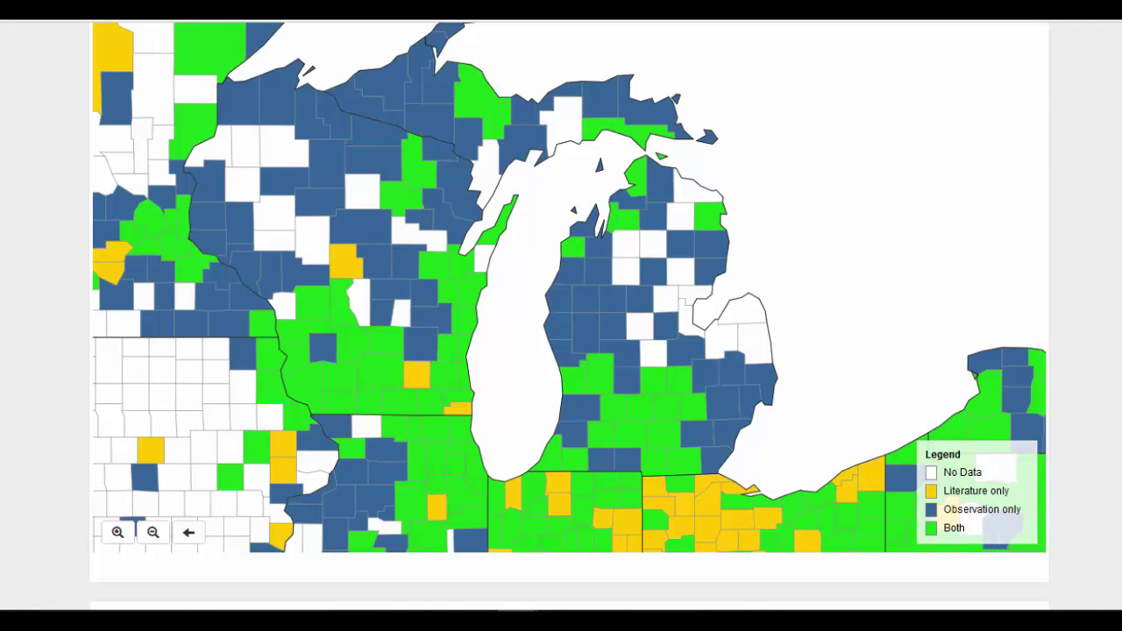
scroll(991, 536, up, 4)
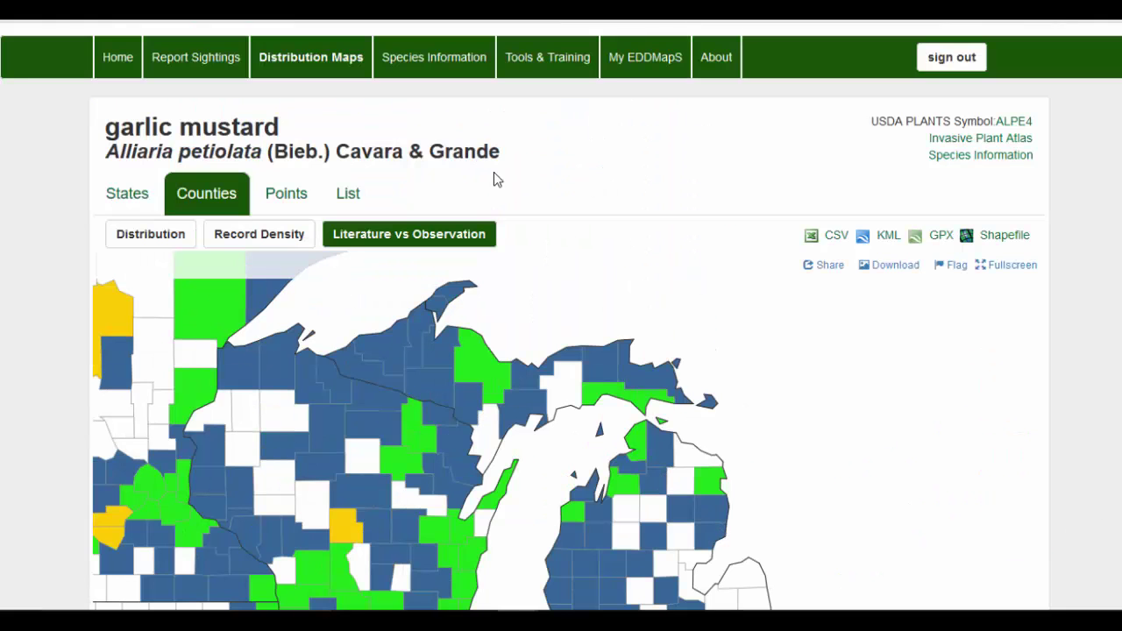
Show garlic mustard's point records and view the details of the positive record just west of Chippewa Falls, Wisconsin
click(277, 213)
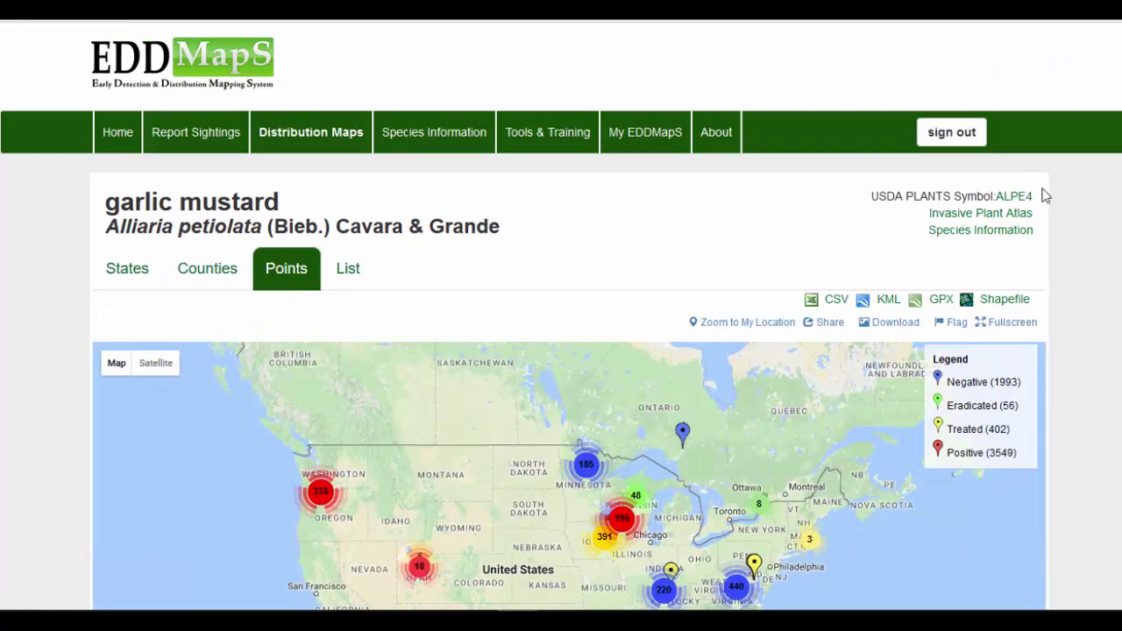
scroll(570, 394, down, 2)
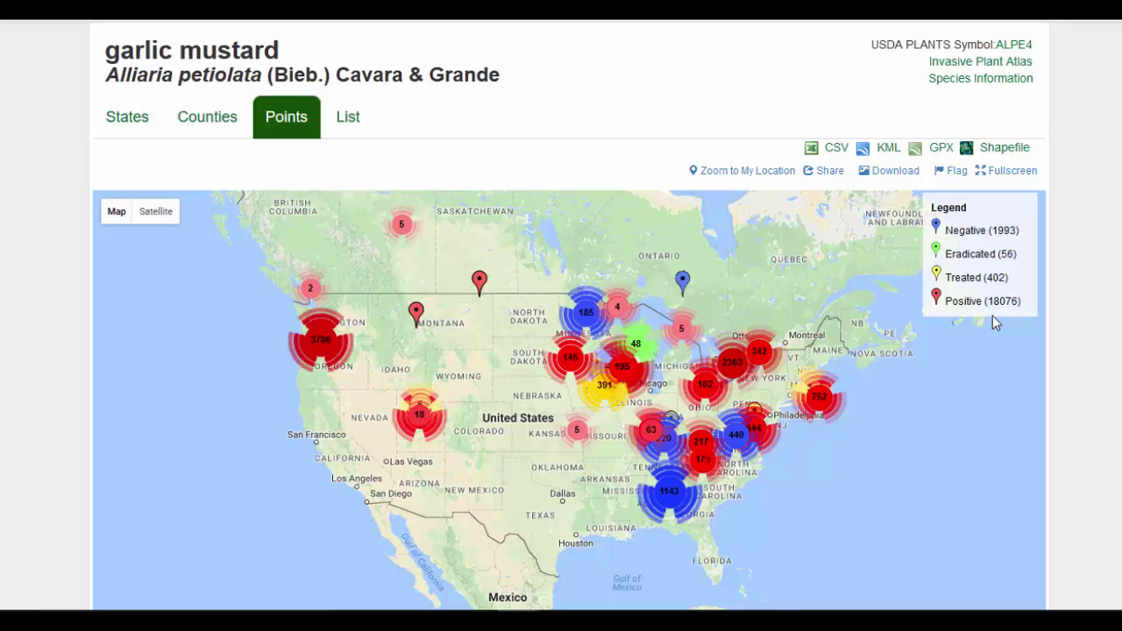
click(639, 334)
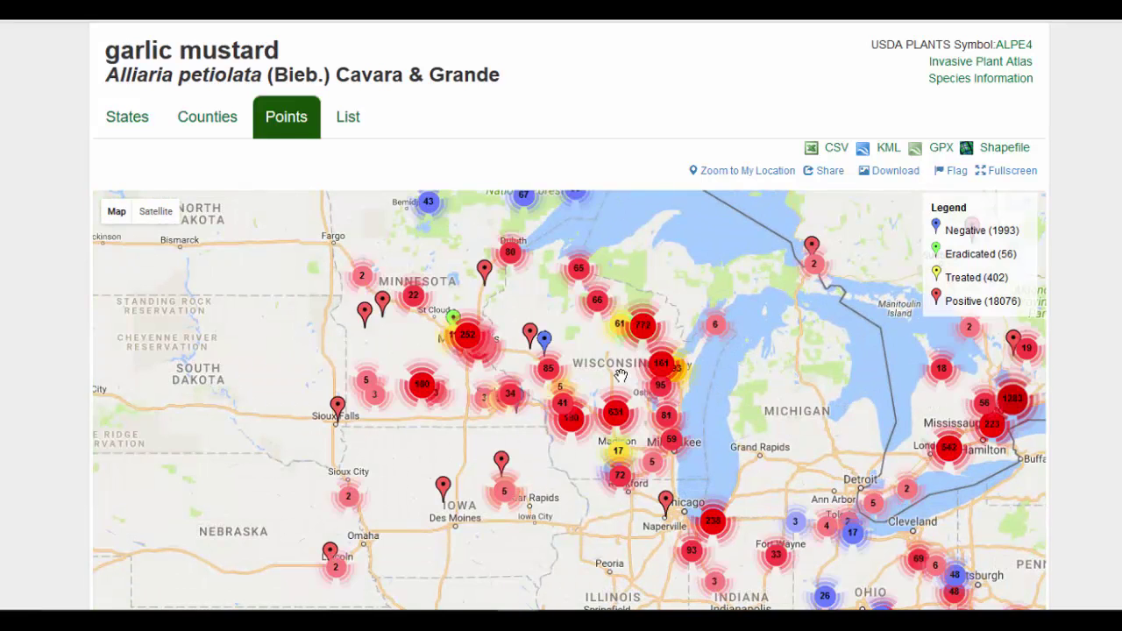
scroll(620, 376, up, 2)
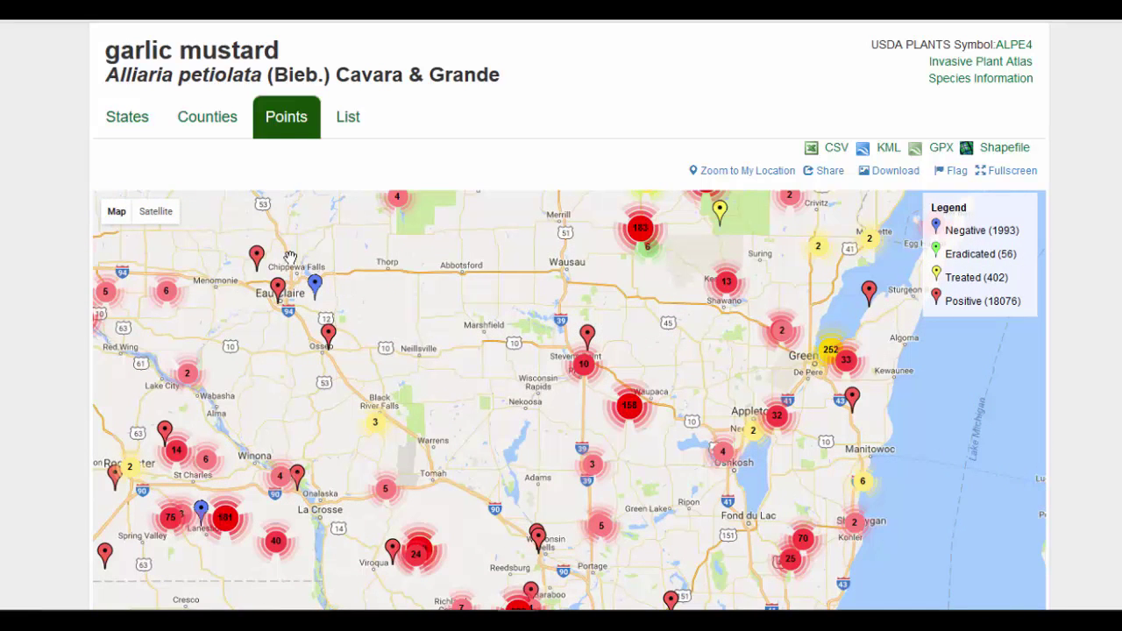
click(257, 256)
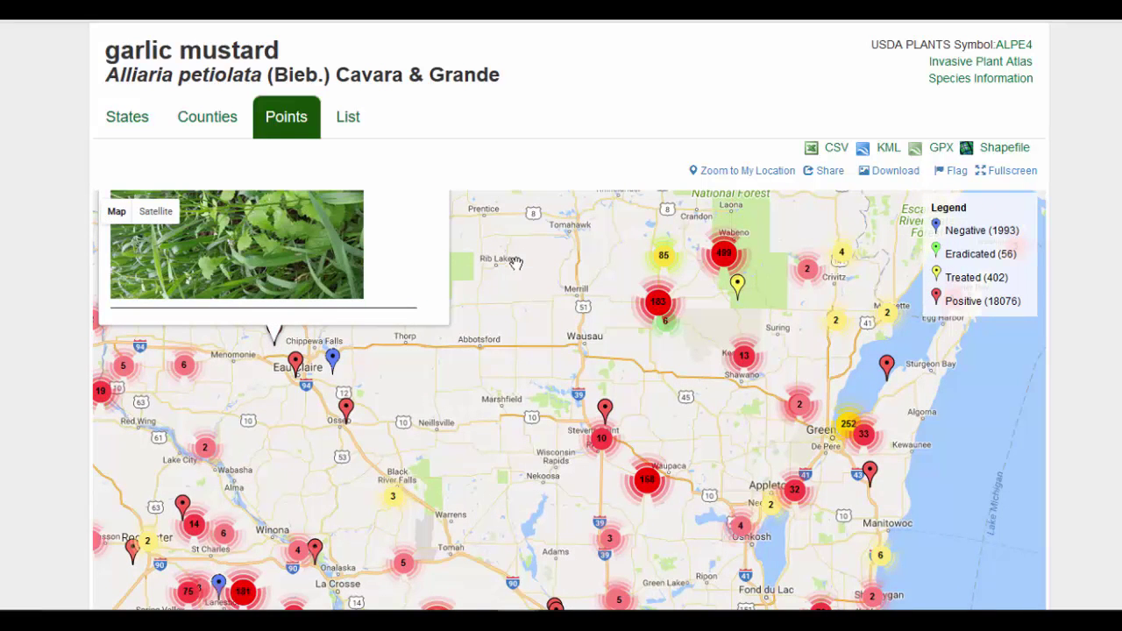
mouse_move(522, 280)
mouse_down()
mouse_move(598, 363)
mouse_move(616, 436)
mouse_up()
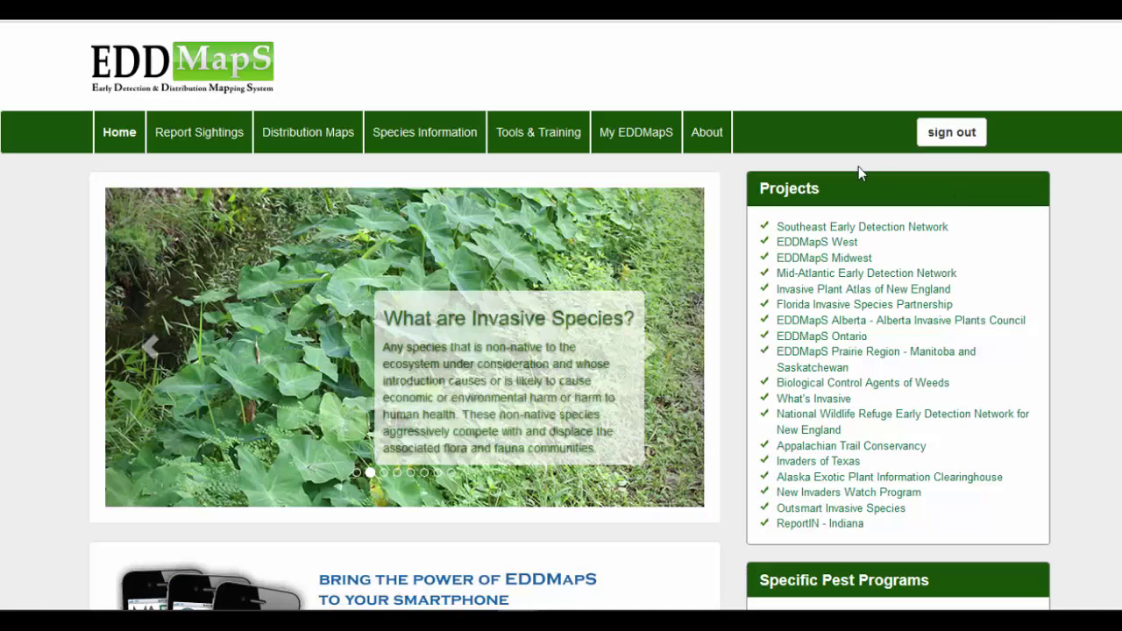
Open the Advanced Query Tools from the site's database tools
click(539, 156)
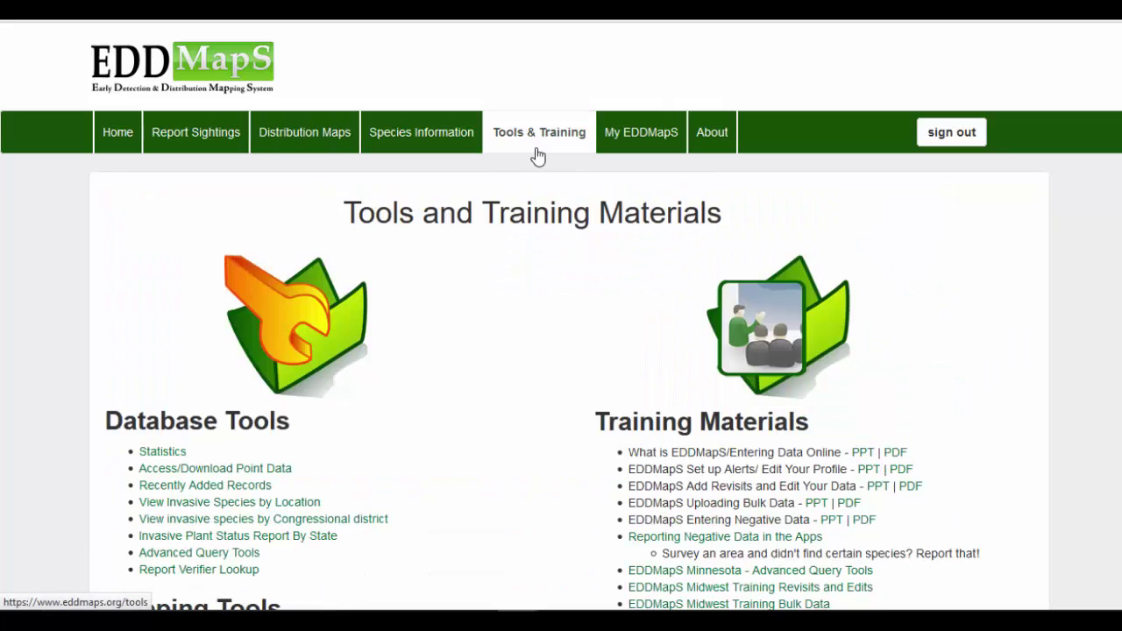
scroll(523, 354, down, 1)
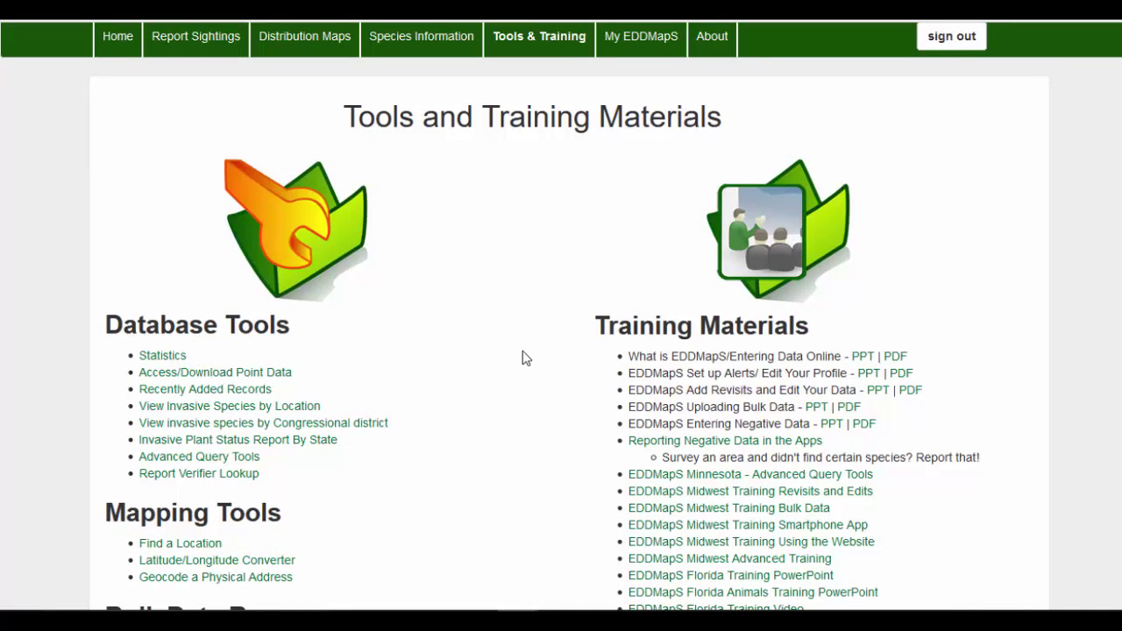
scroll(522, 351, down, 1)
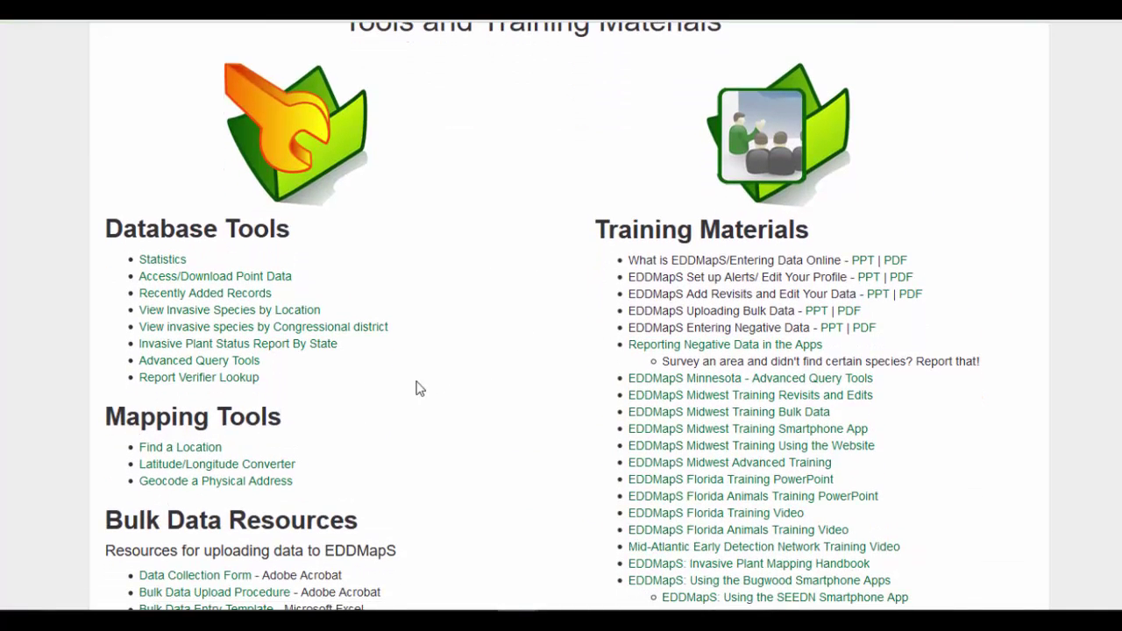
click(251, 364)
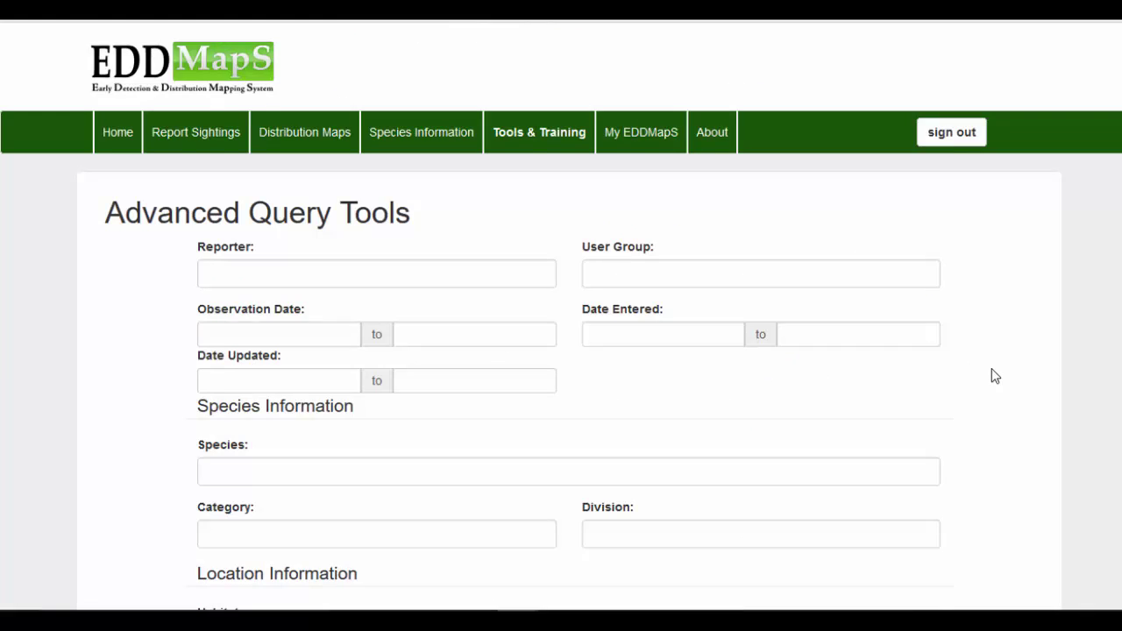
Set the query's species to garlic mustard (Alliaria petiolata)
scroll(991, 368, down, 1)
scroll(992, 369, down, 1)
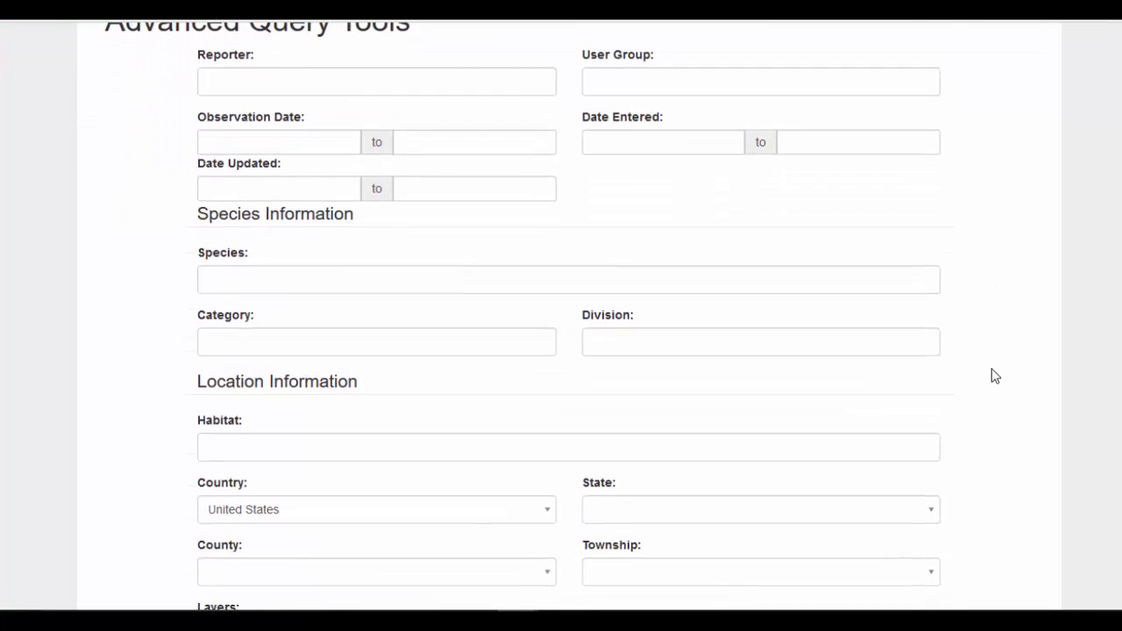
click(639, 282)
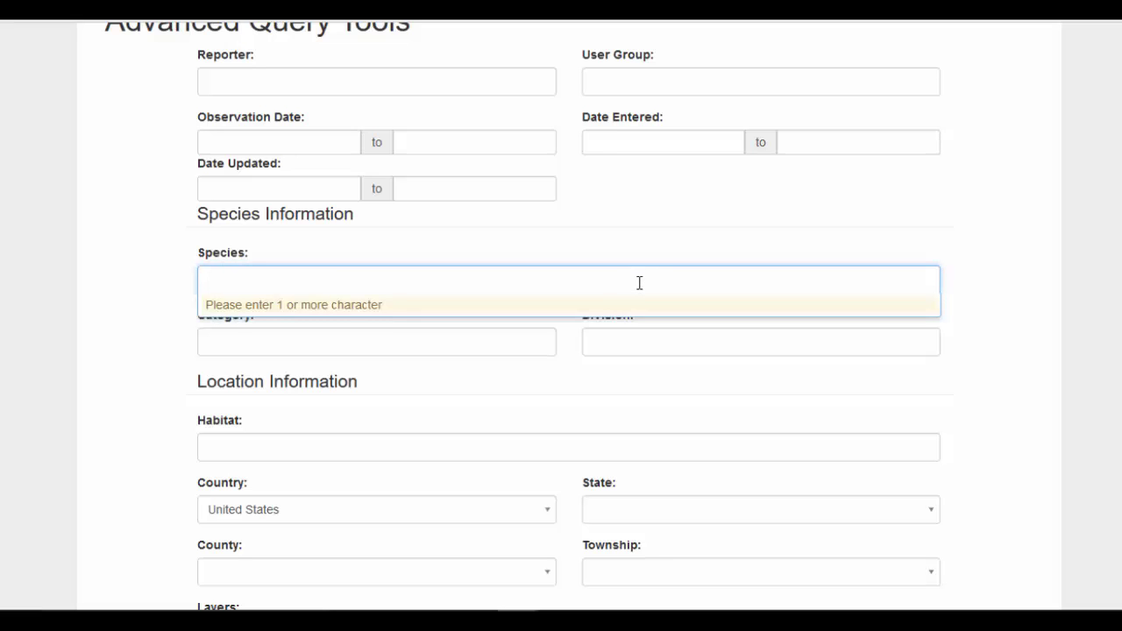
text(garlic)
text(mustard)
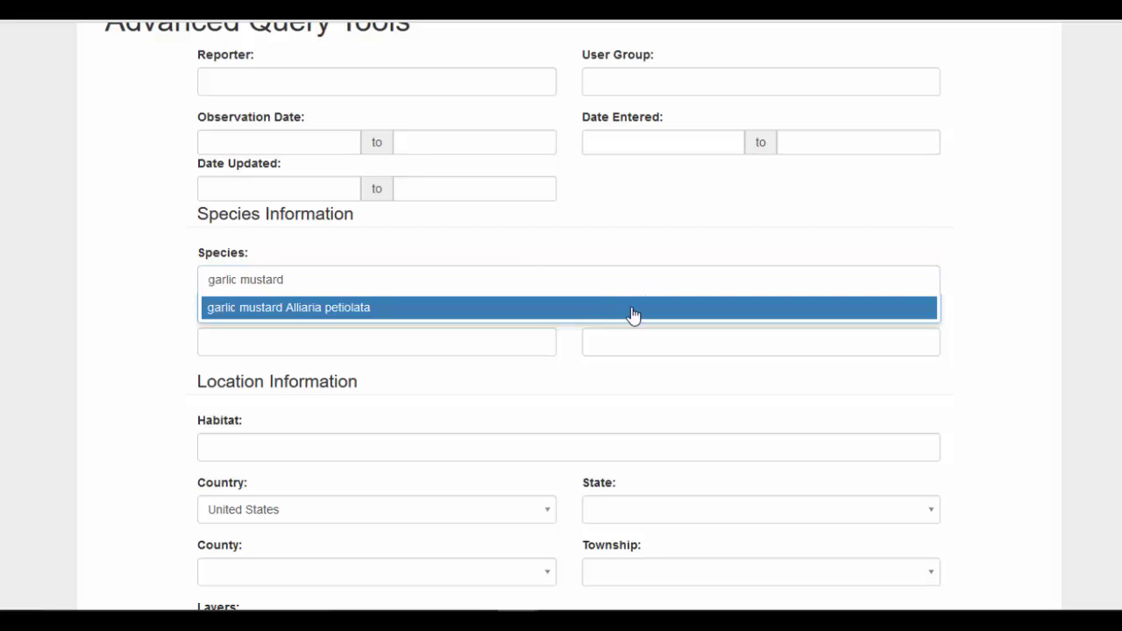
click(634, 309)
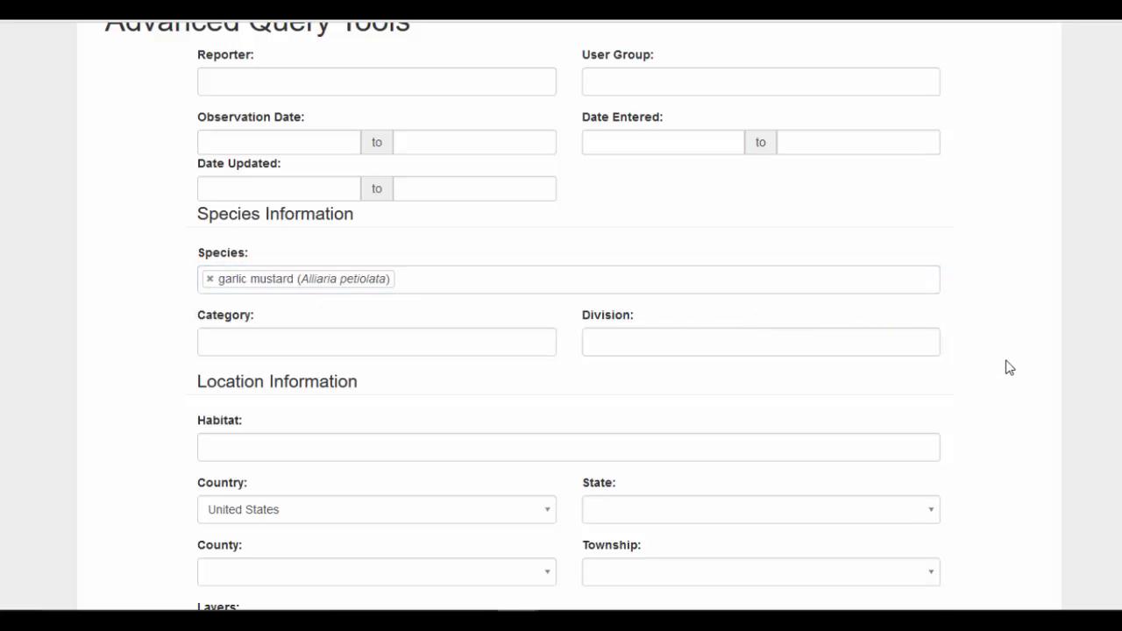
Limit the query to the state of Wisconsin, run it, and look over the resulting record map
scroll(1008, 368, down, 2)
click(748, 325)
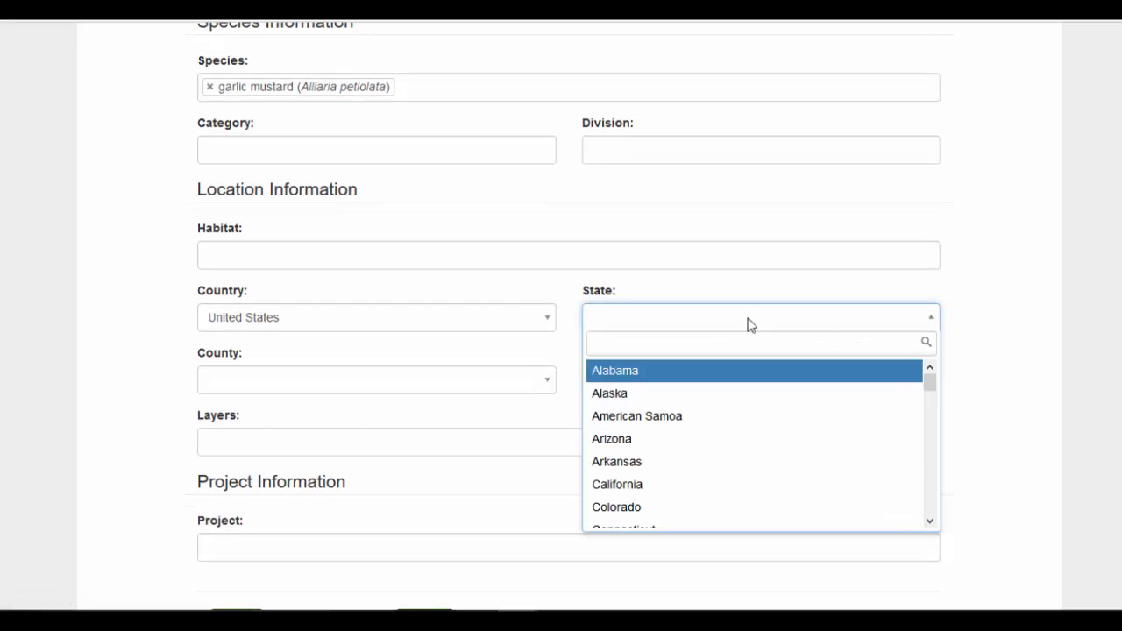
text(wiscons)
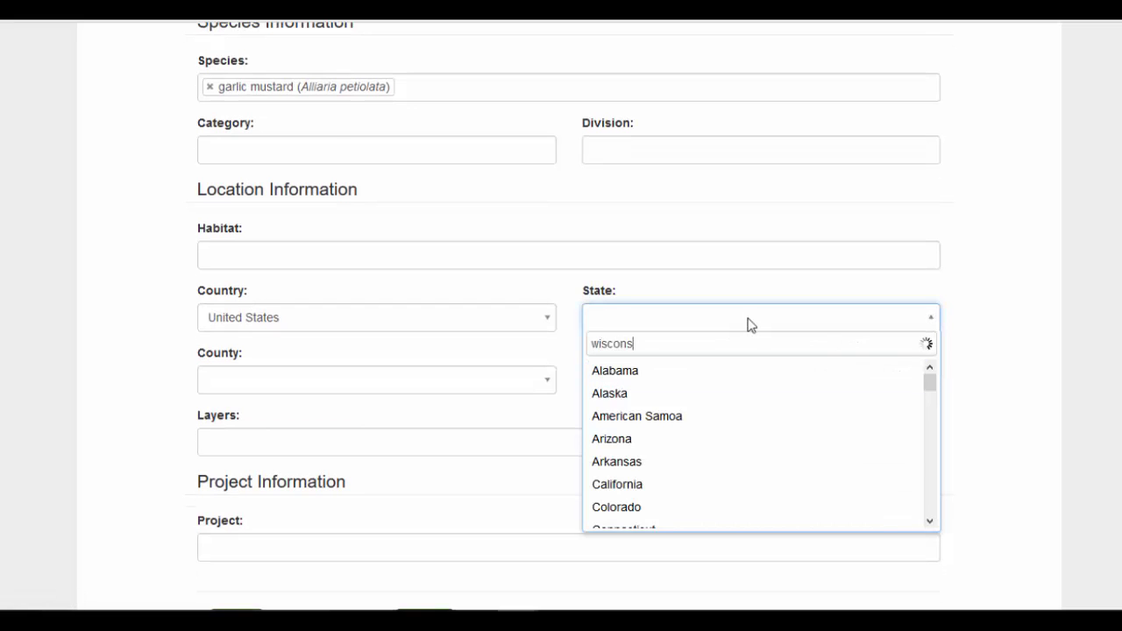
text(in)
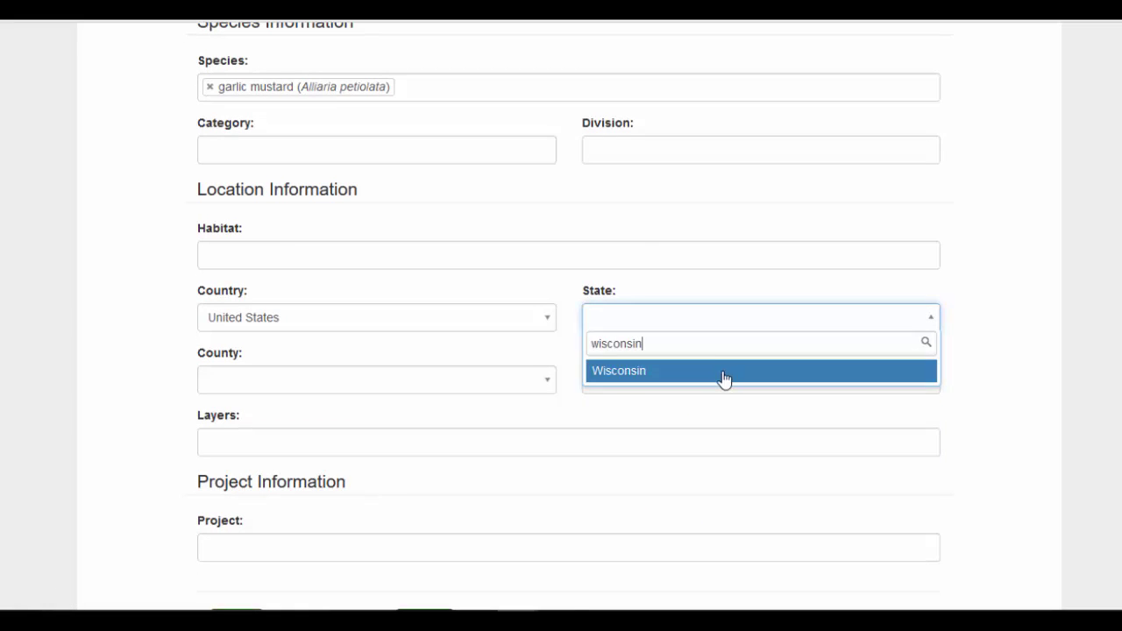
click(724, 370)
scroll(613, 438, down, 1)
click(426, 528)
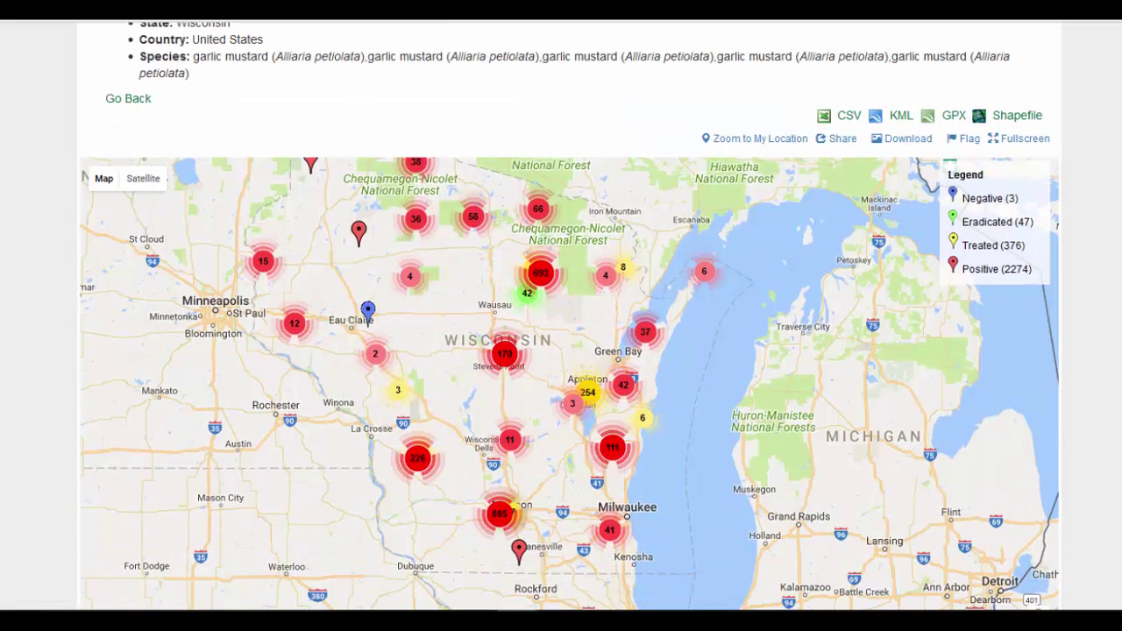
scroll(814, 320, down, 1)
drag(722, 344, 753, 410)
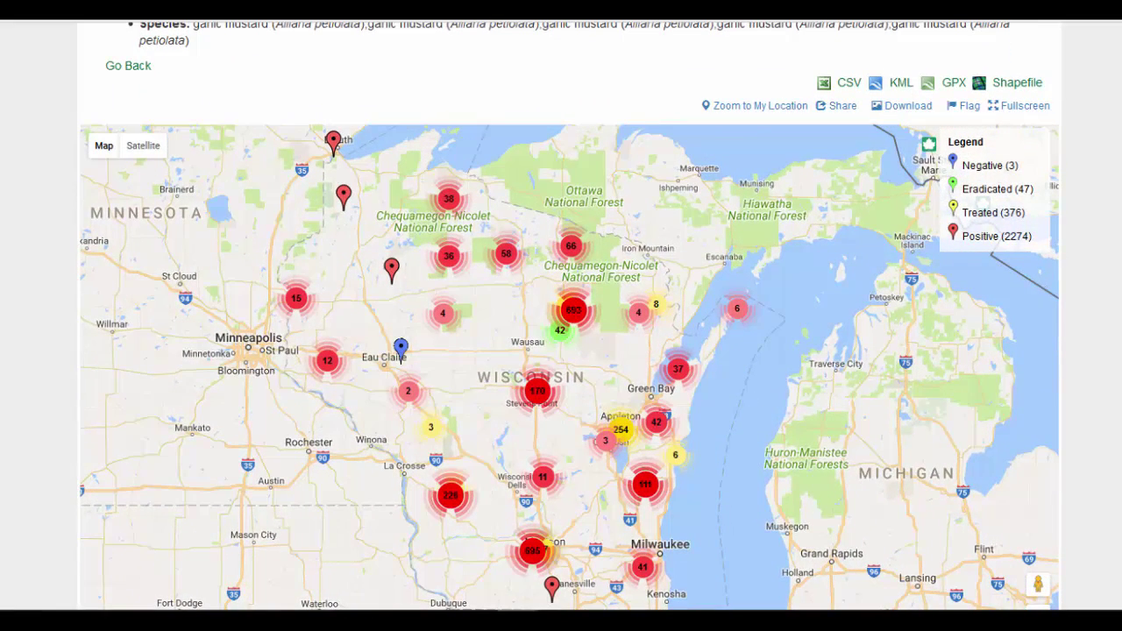
scroll(569, 351, down, 1)
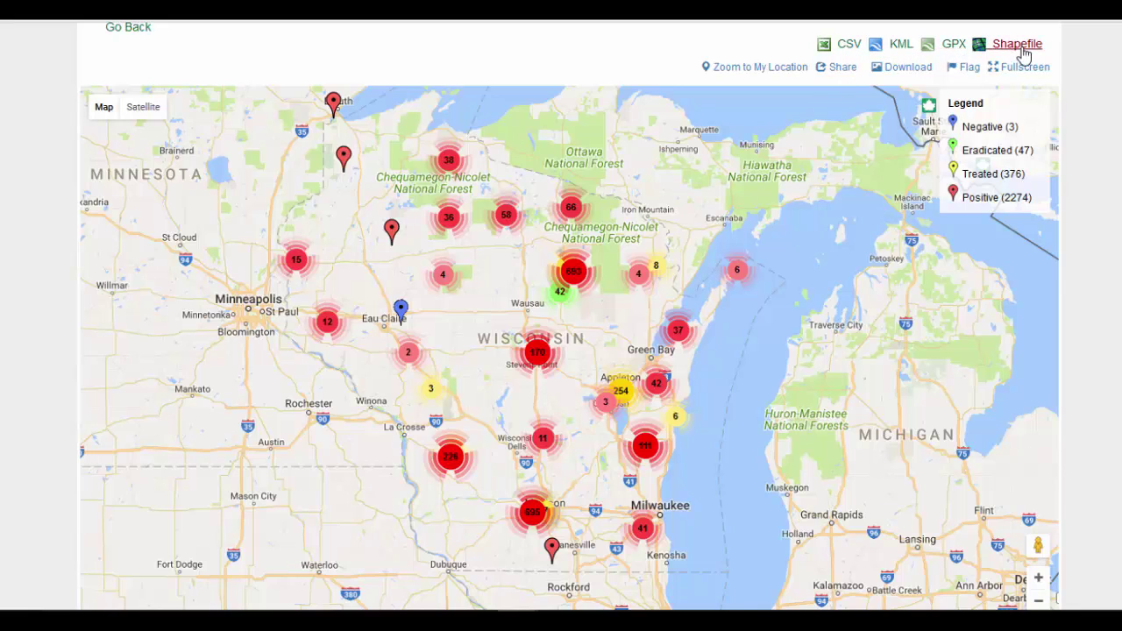
scroll(561, 351, up, 4)
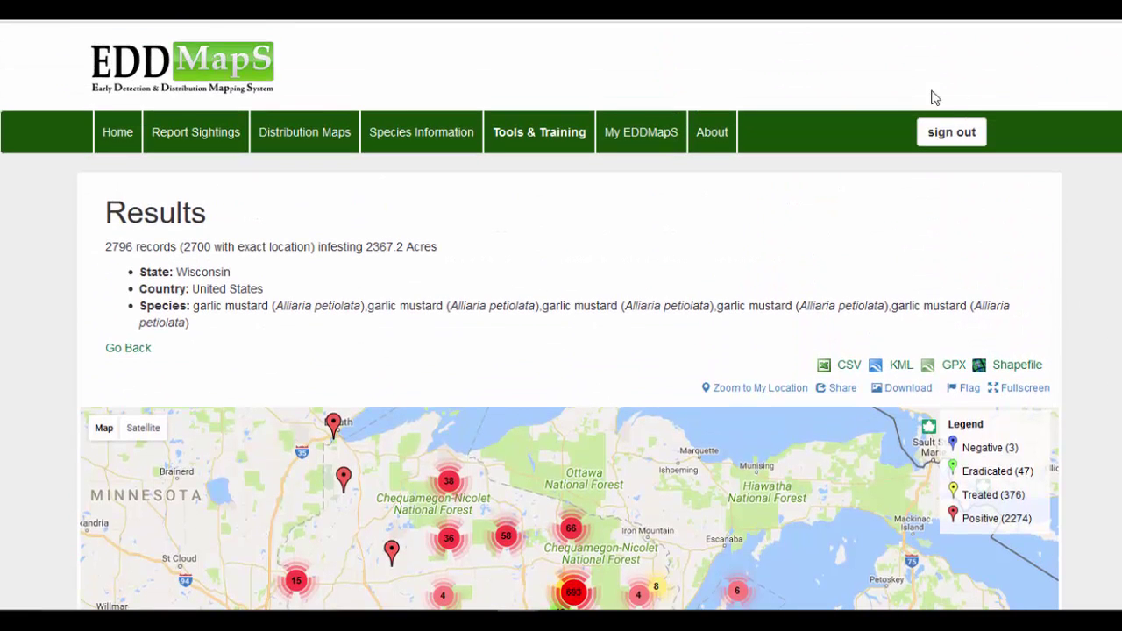
Return to the home page and start a new invasive species sighting report for Wisconsin
click(127, 133)
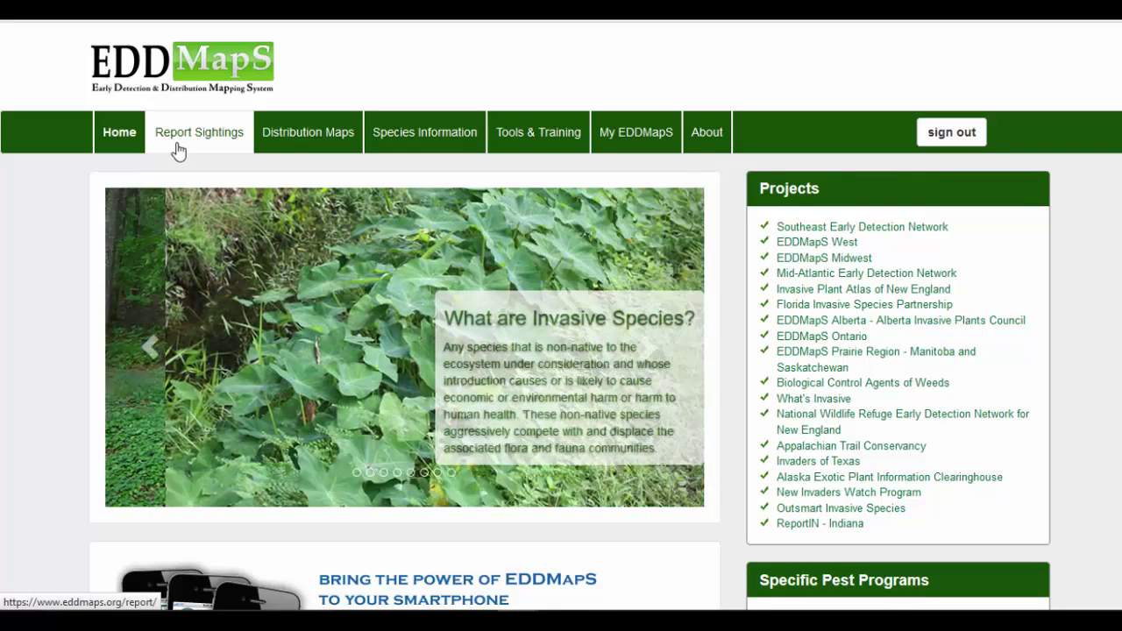
click(178, 151)
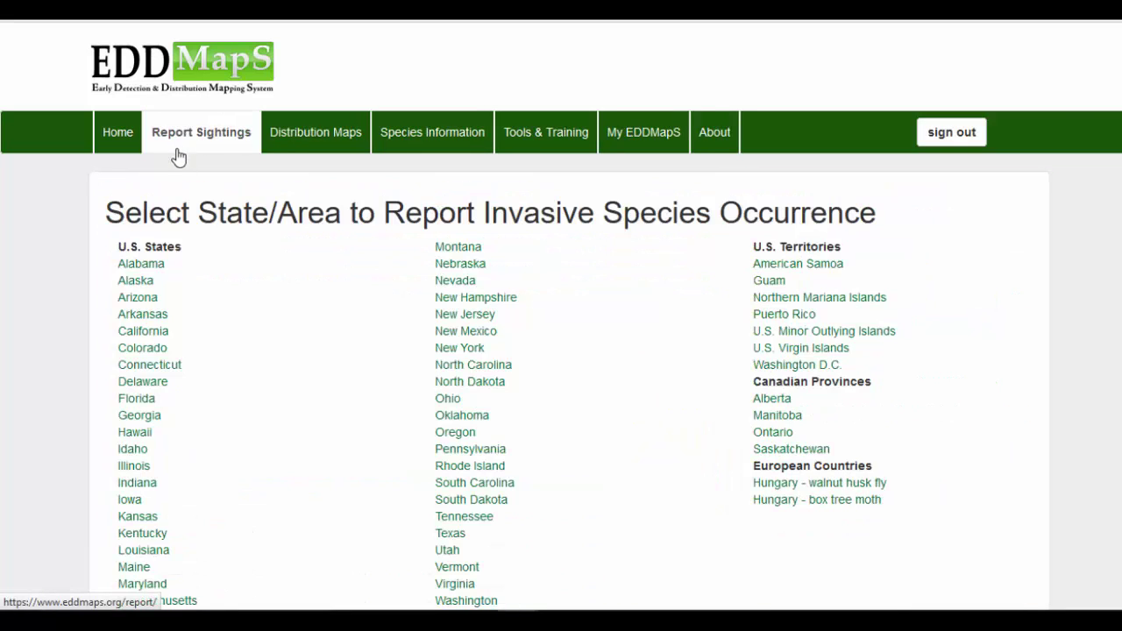
scroll(297, 368, down, 2)
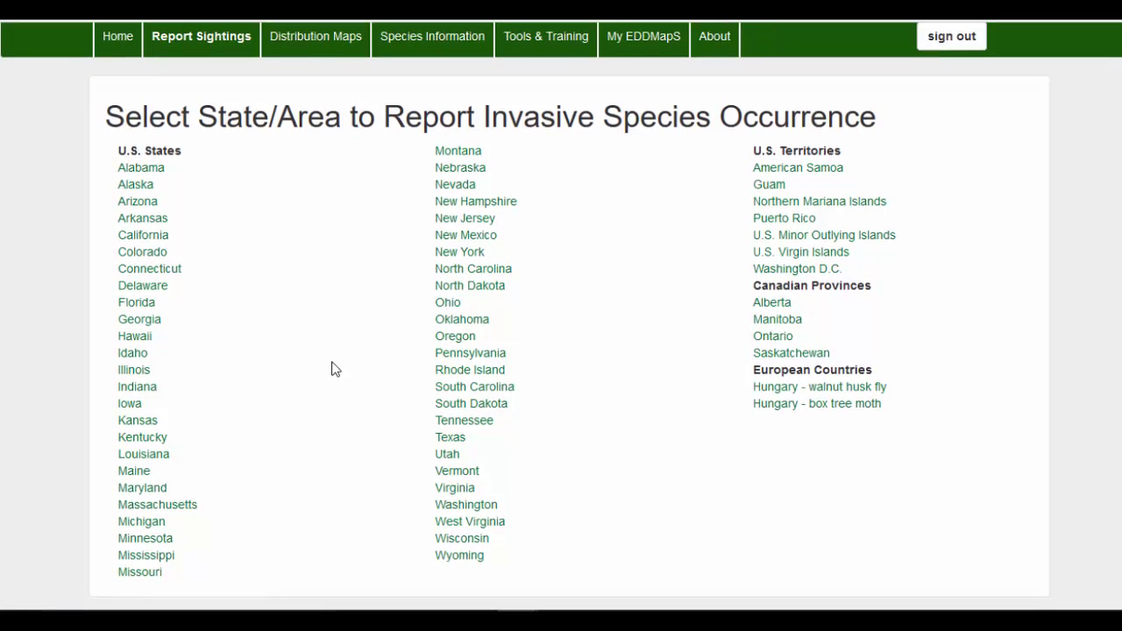
click(481, 542)
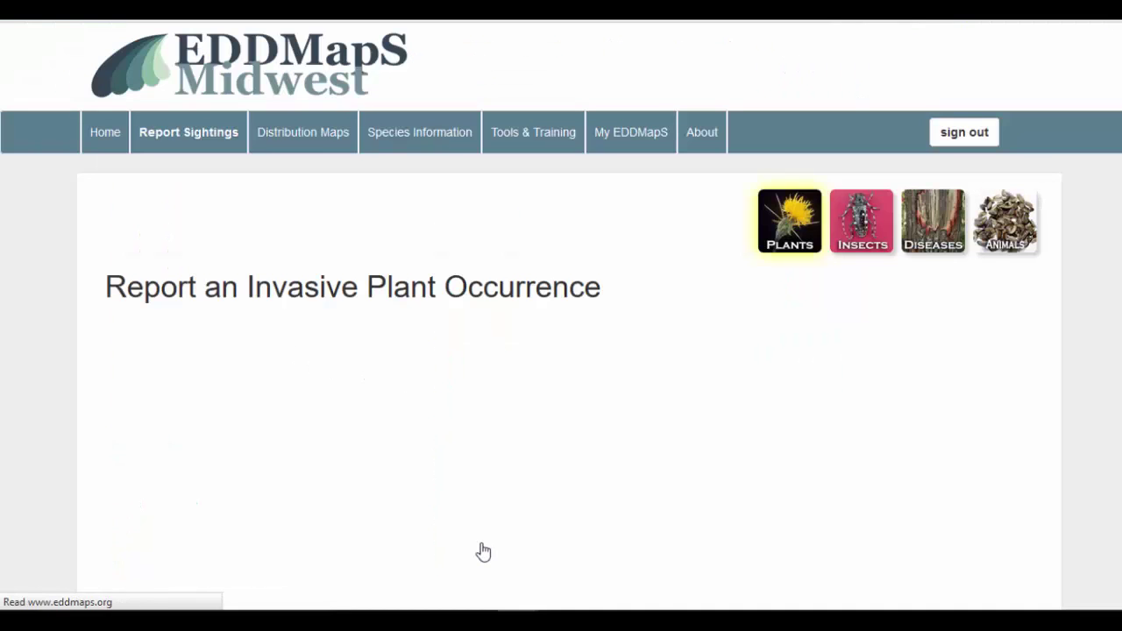
Set the reported pest to garlic mustard (Alliaria petiolata) in the plant occurrence form
scroll(561, 350, down, 2)
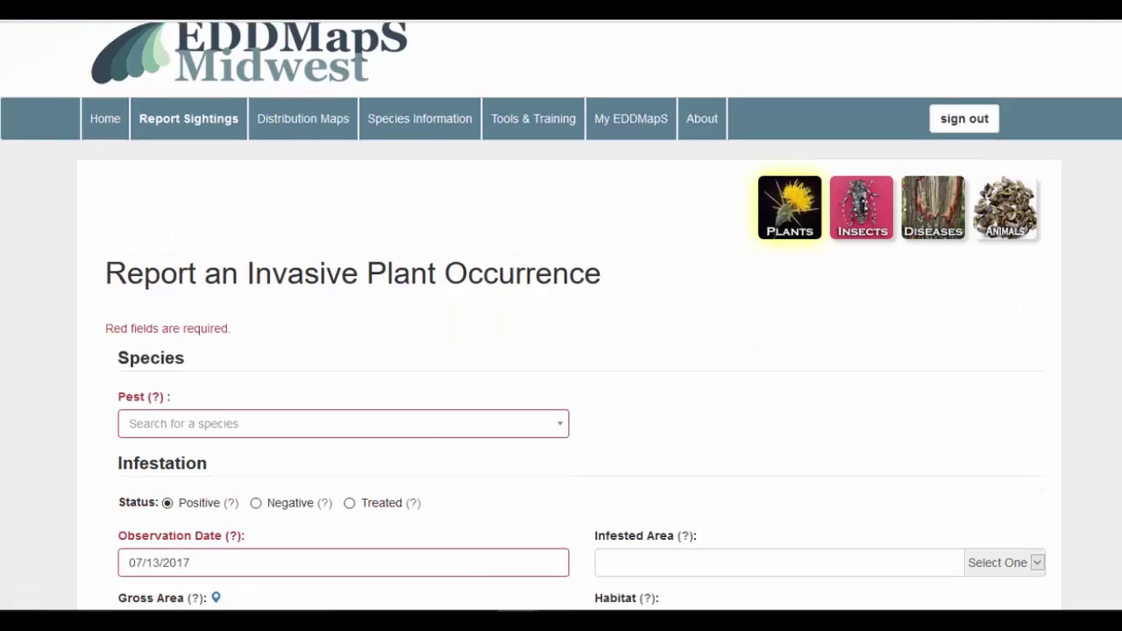
scroll(518, 109, down, 1)
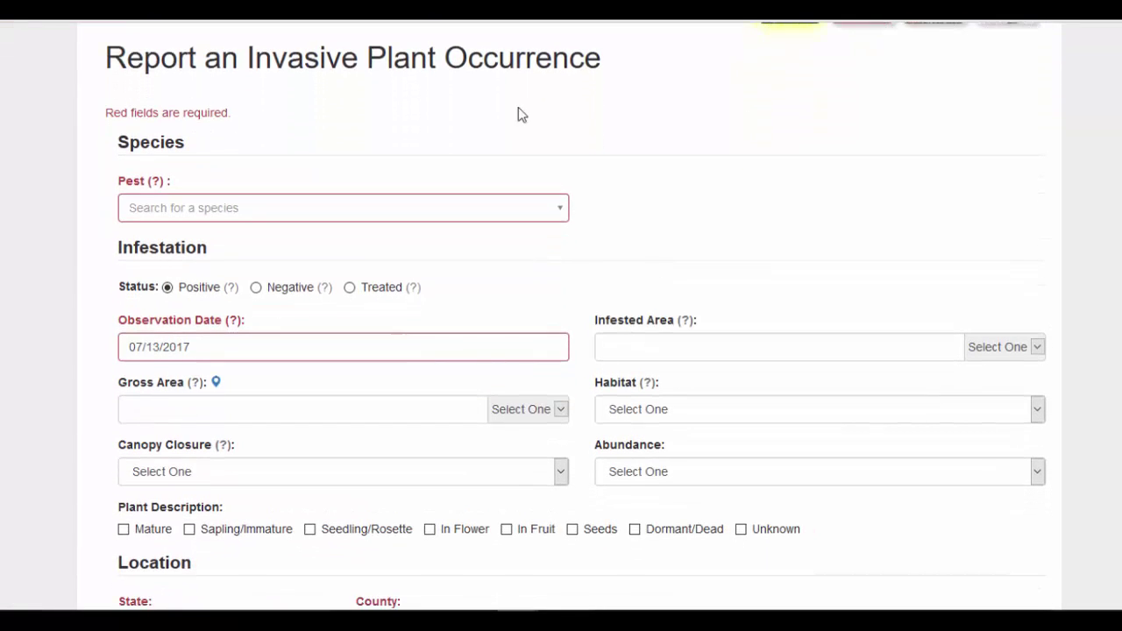
click(255, 213)
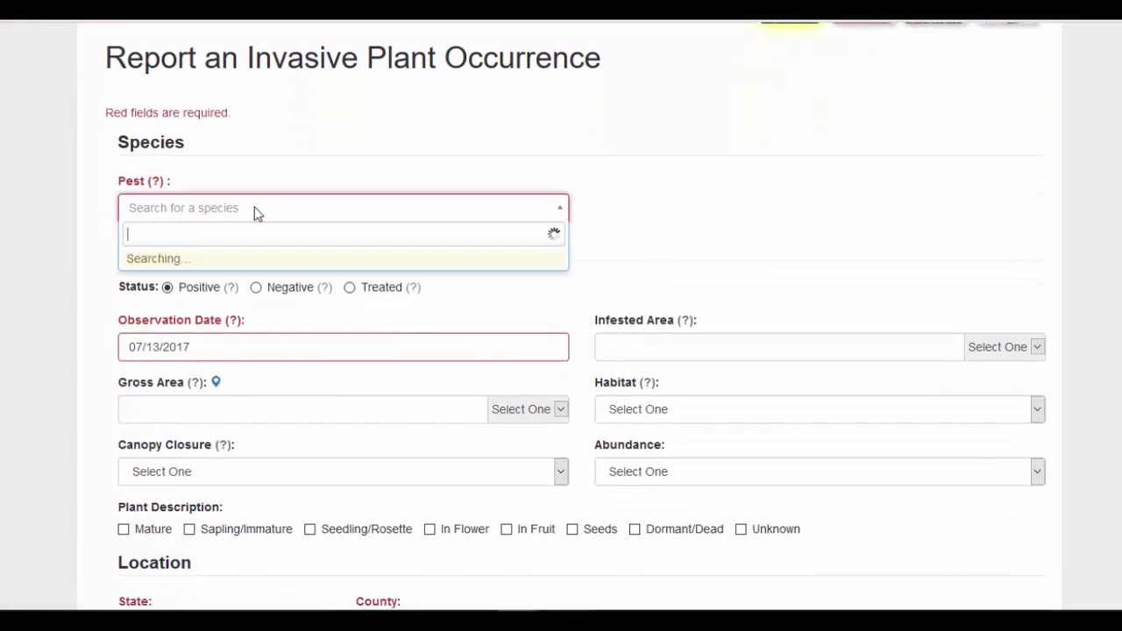
text(garli)
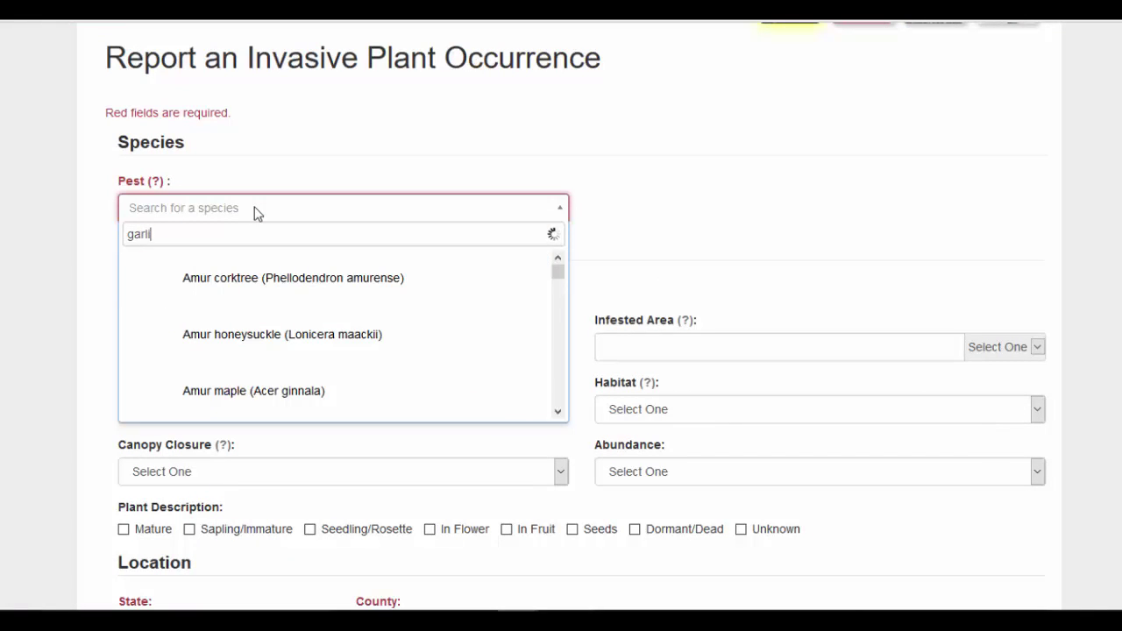
text(c mustard)
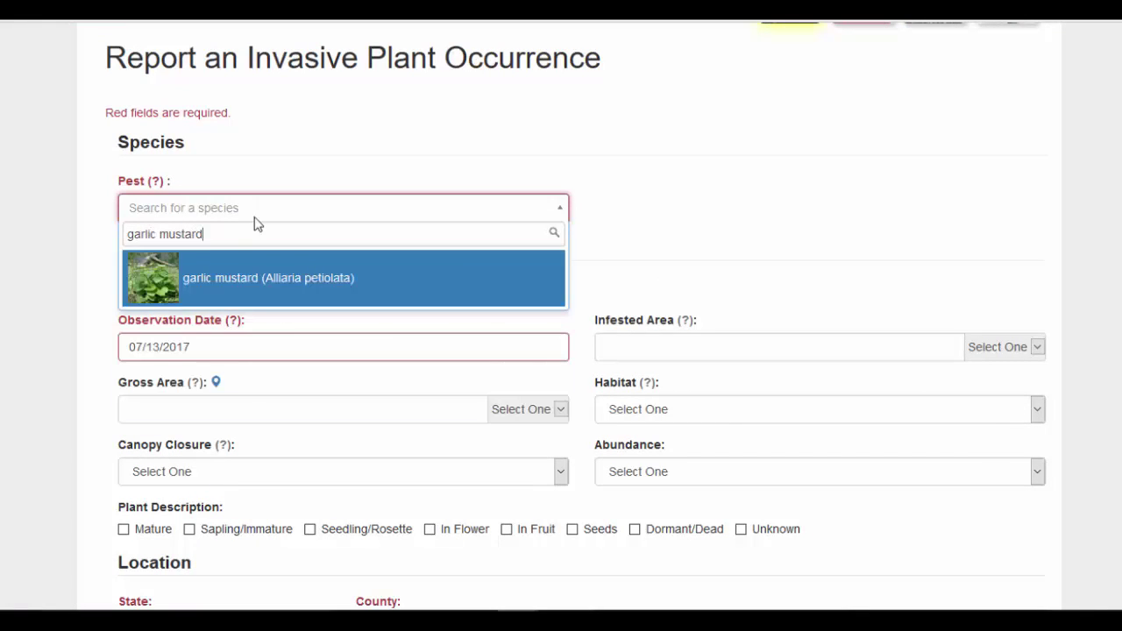
click(249, 275)
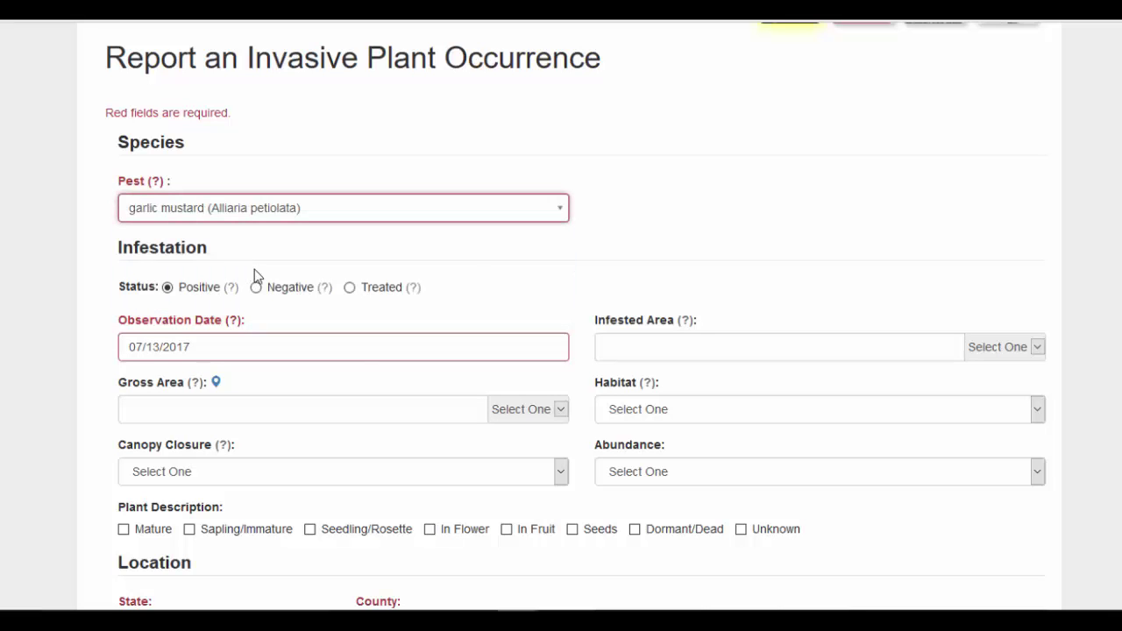
click(528, 289)
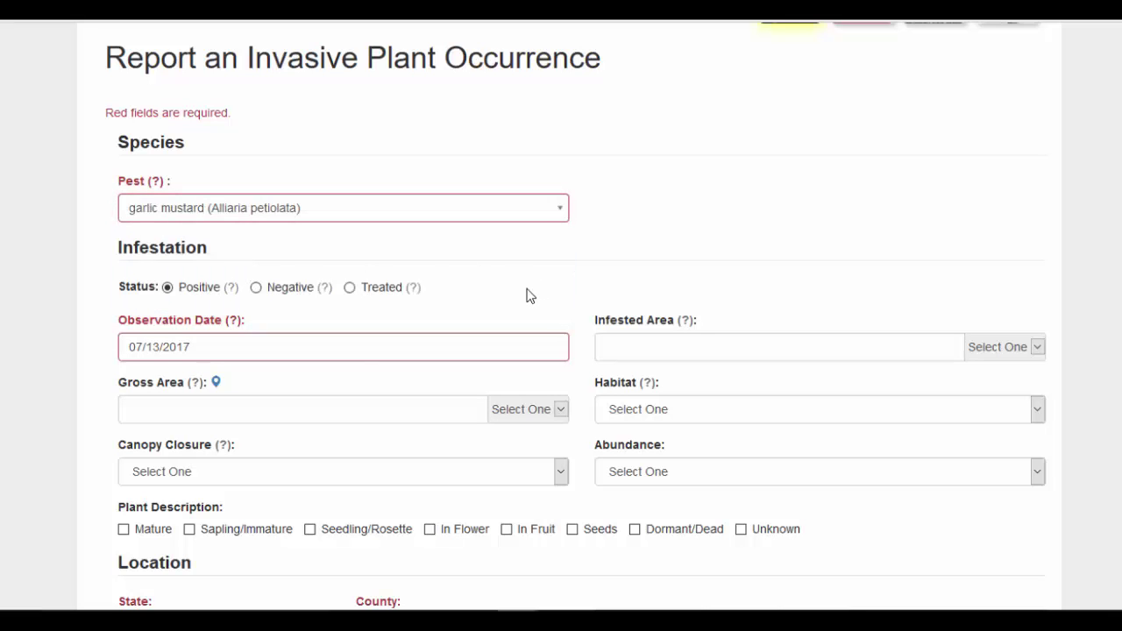
Describe the infestation as Forest habitat with Scattered Plants abundance, in the Seeds and Dormant/Dead stages
scroll(526, 263, down, 2)
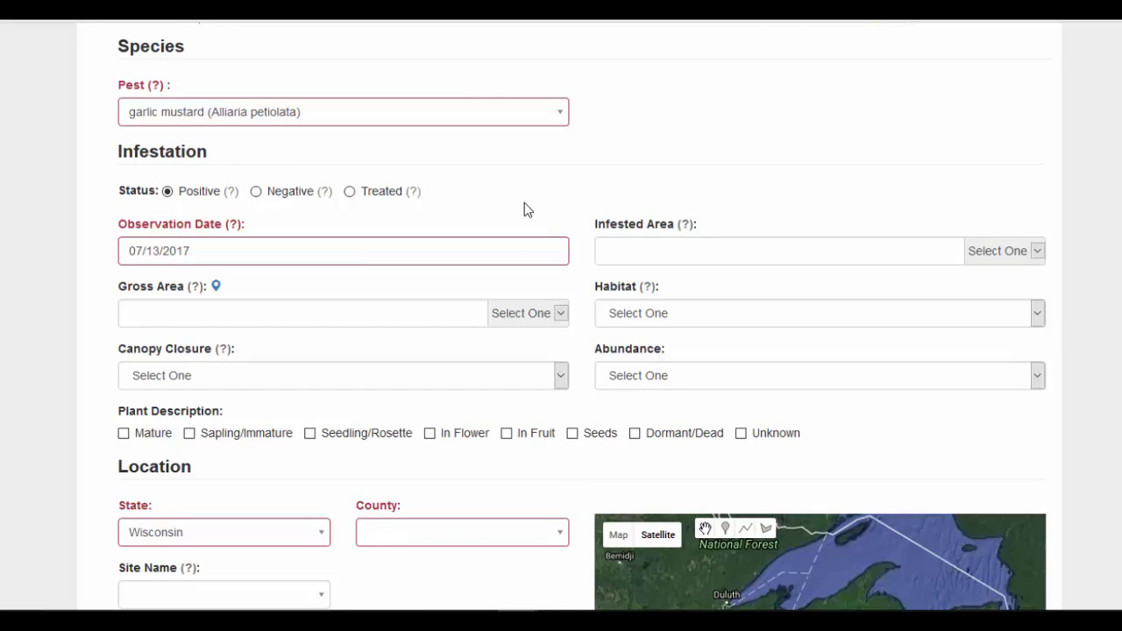
click(1038, 318)
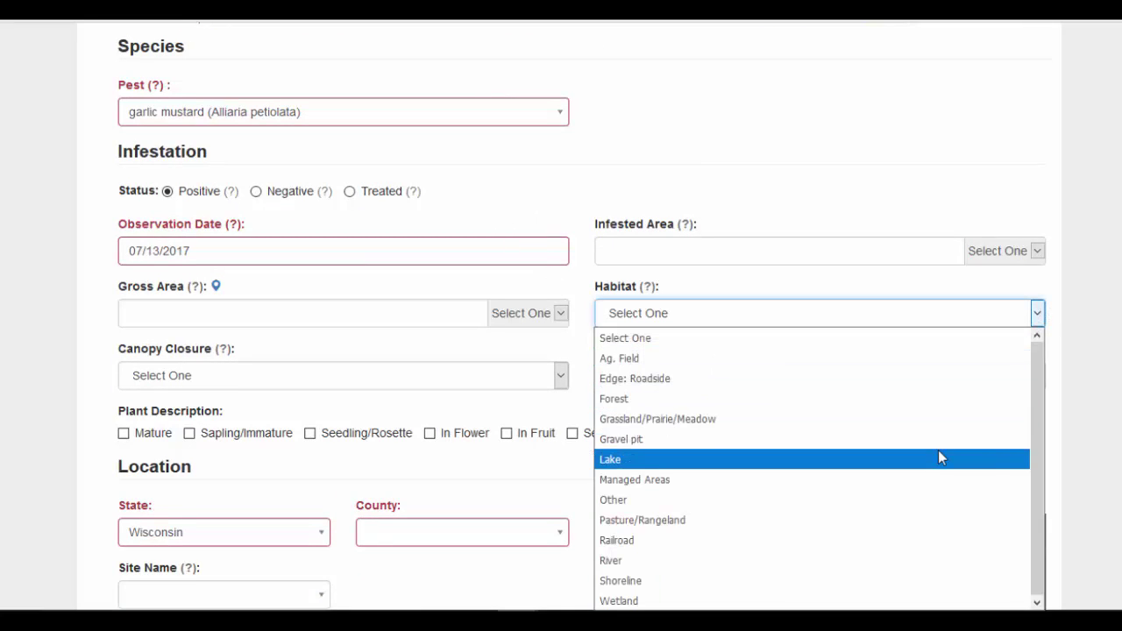
click(934, 405)
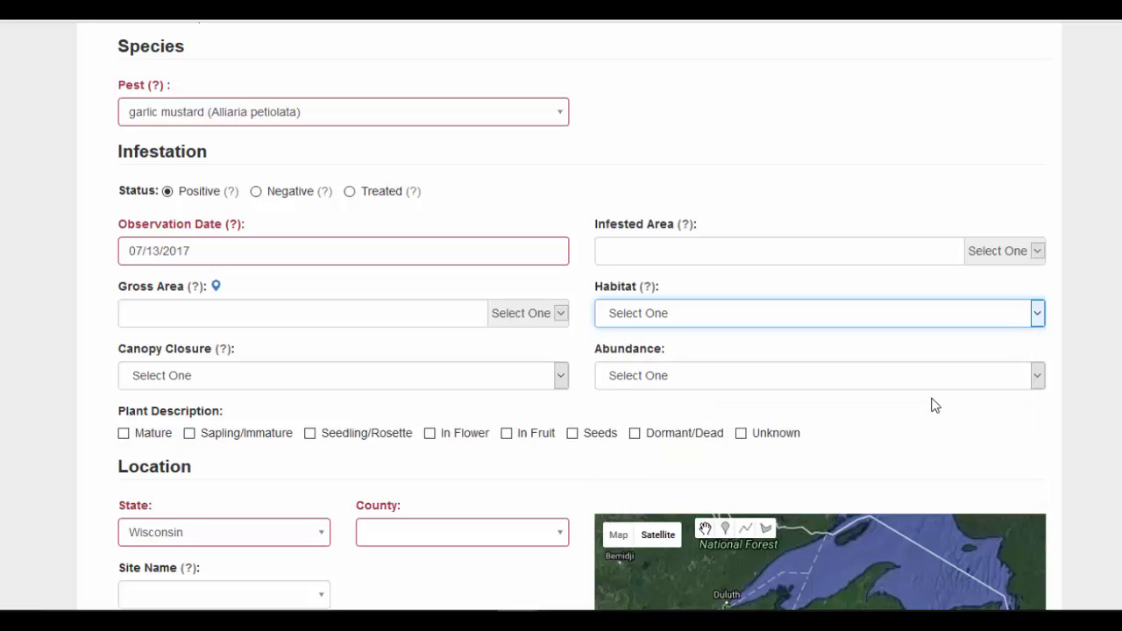
click(1034, 377)
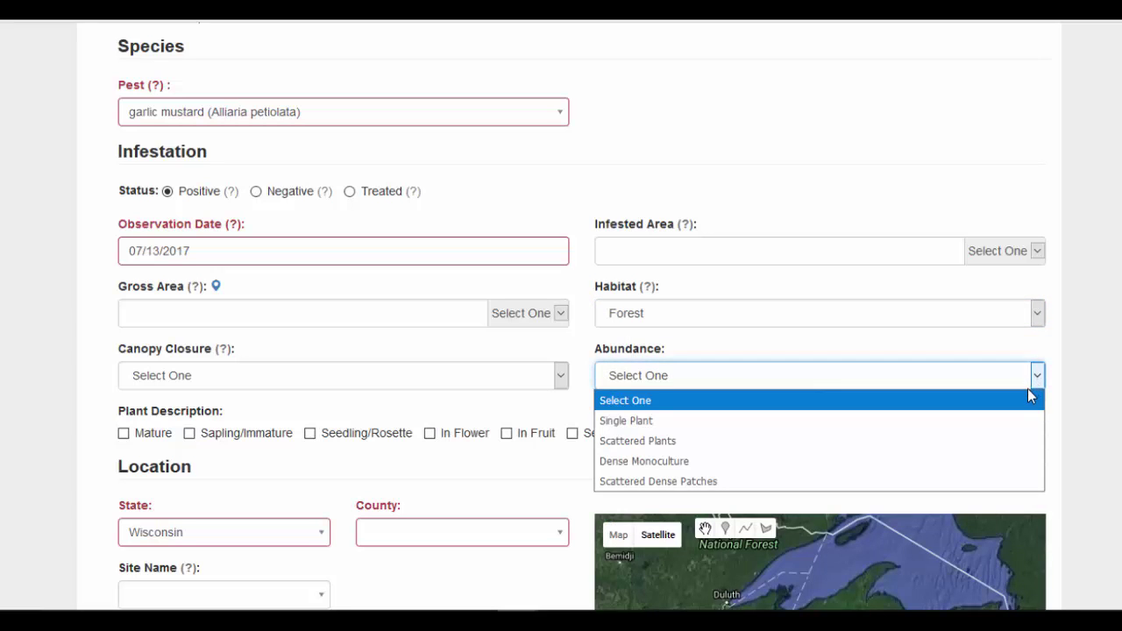
click(1013, 441)
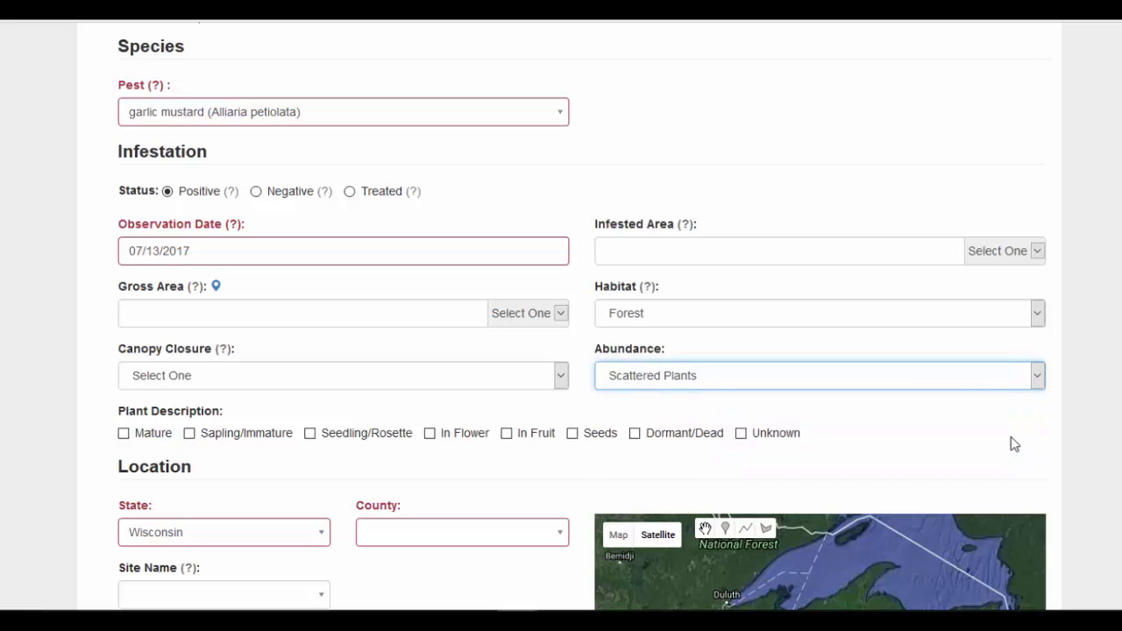
click(572, 433)
click(634, 433)
Set the report's county to Portage County
scroll(634, 433, down, 2)
scroll(1090, 446, down, 3)
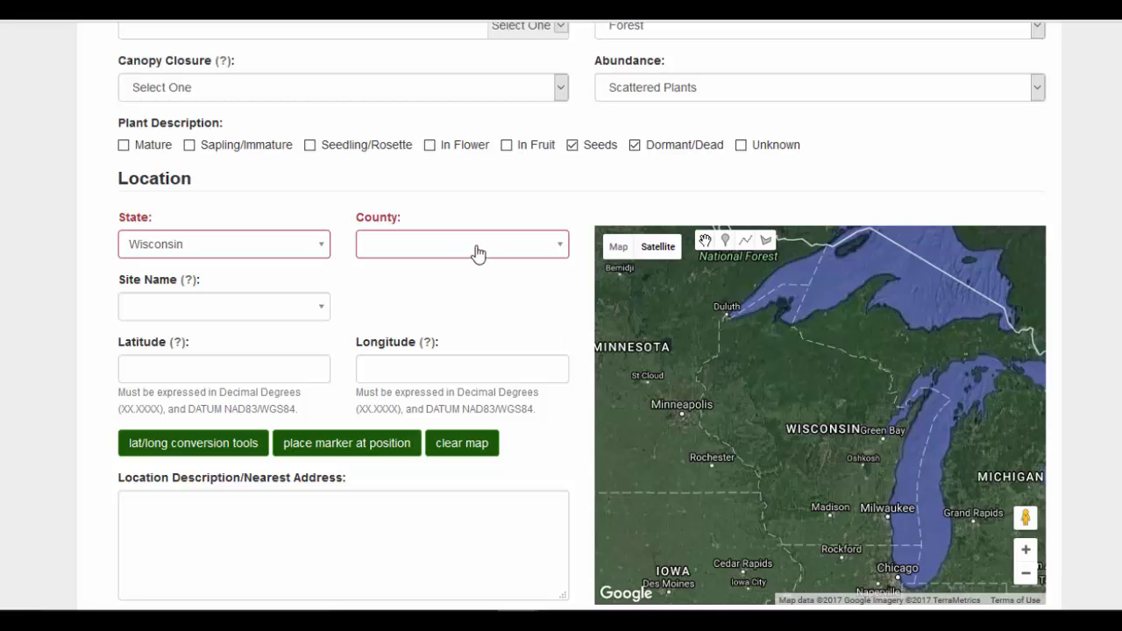
click(478, 246)
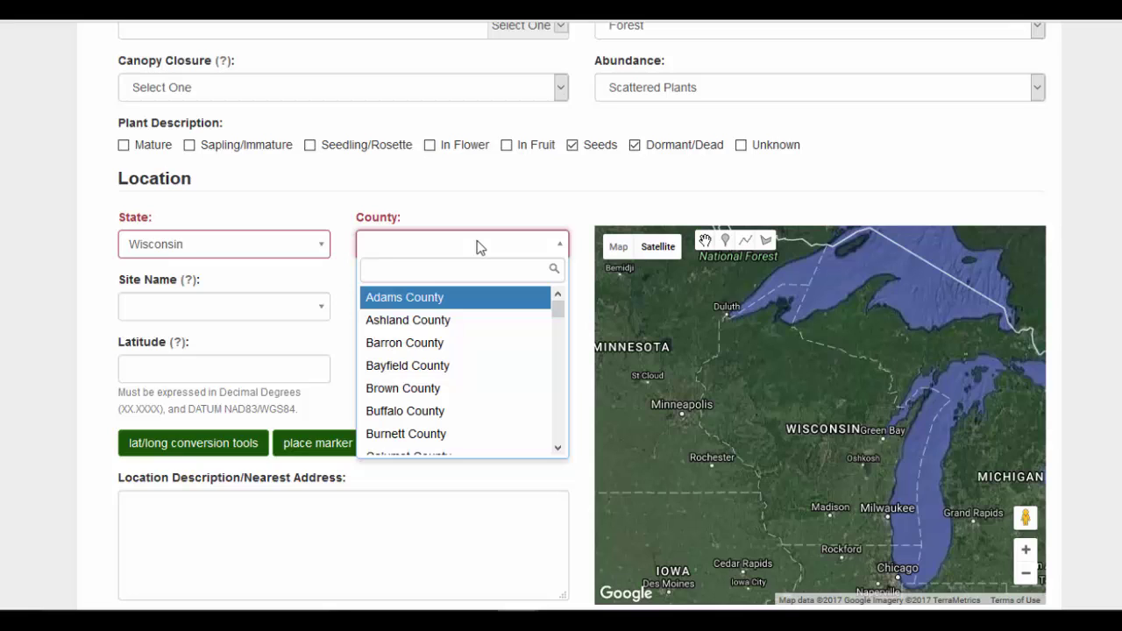
text(portage)
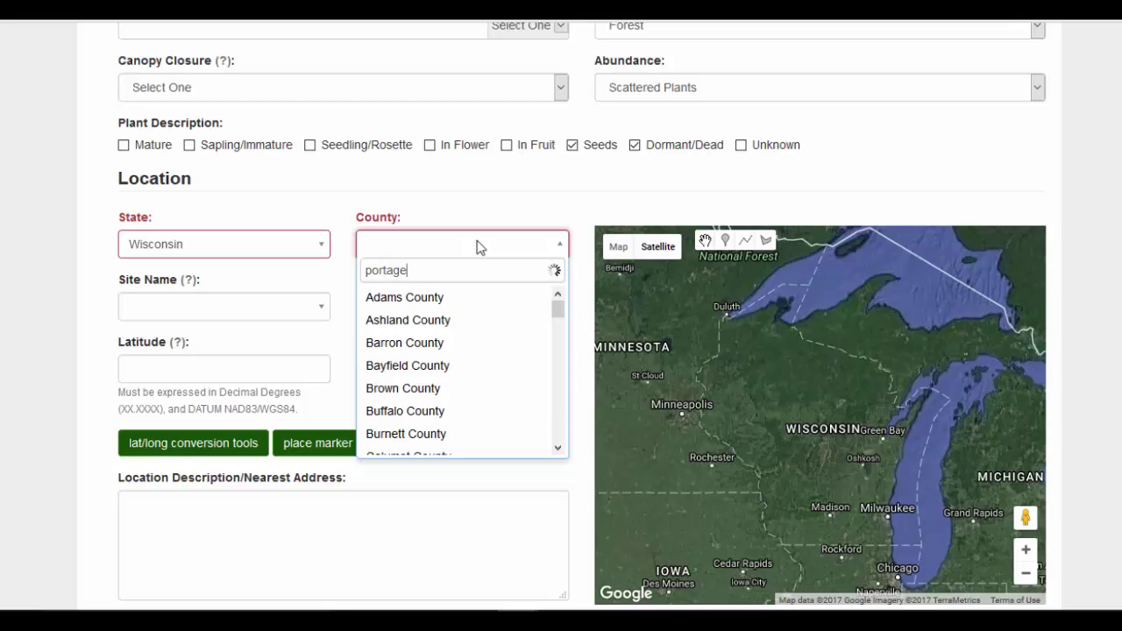
click(483, 300)
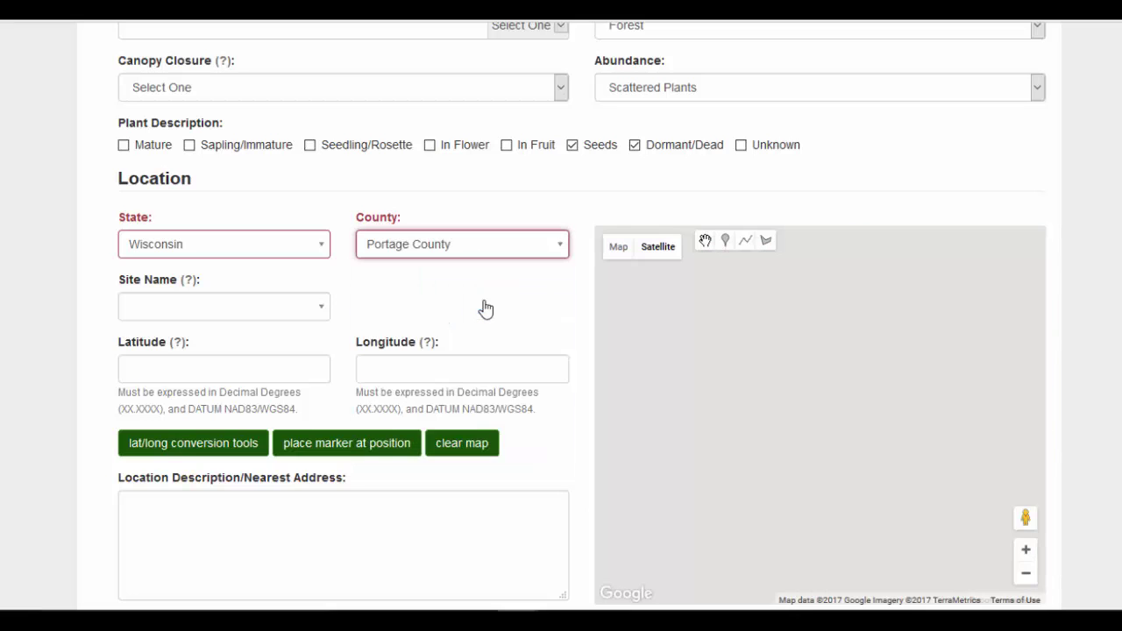
Place a point marker on the location map in the woods of Schmeeckle Reserve, just south of Northpoint Dr
scroll(824, 337, up, 4)
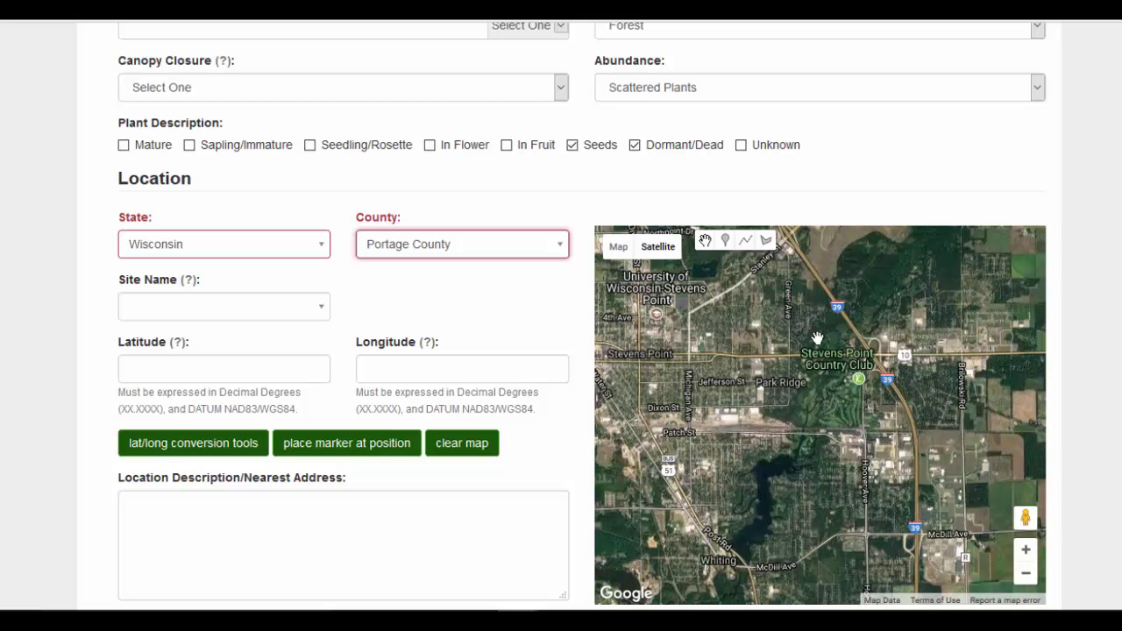
drag(809, 326, 908, 424)
scroll(858, 359, up, 2)
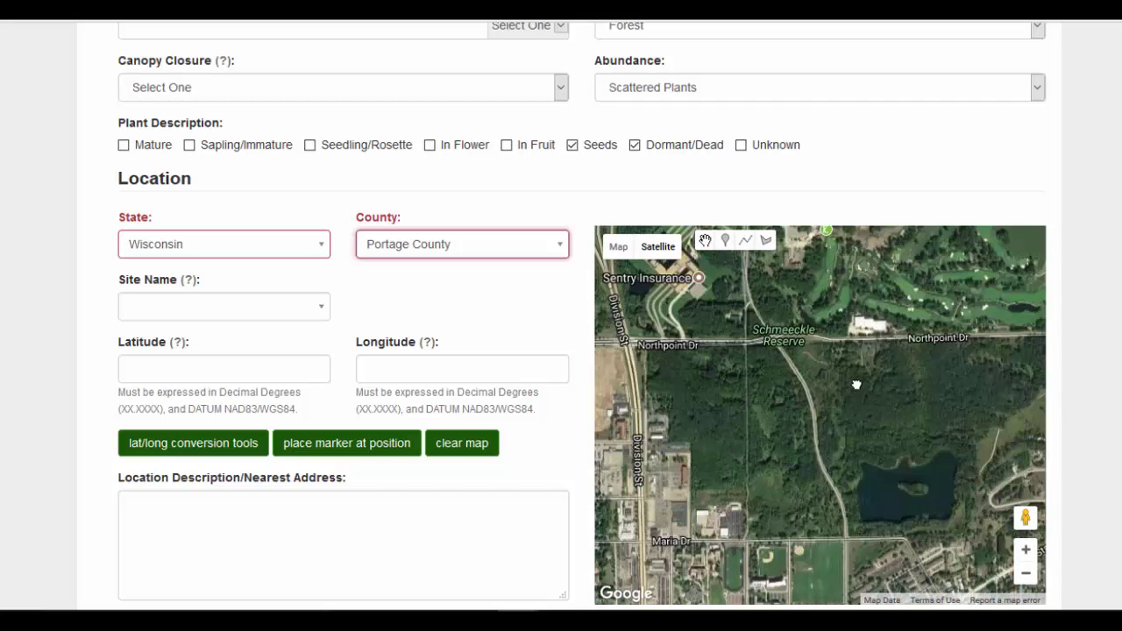
click(725, 240)
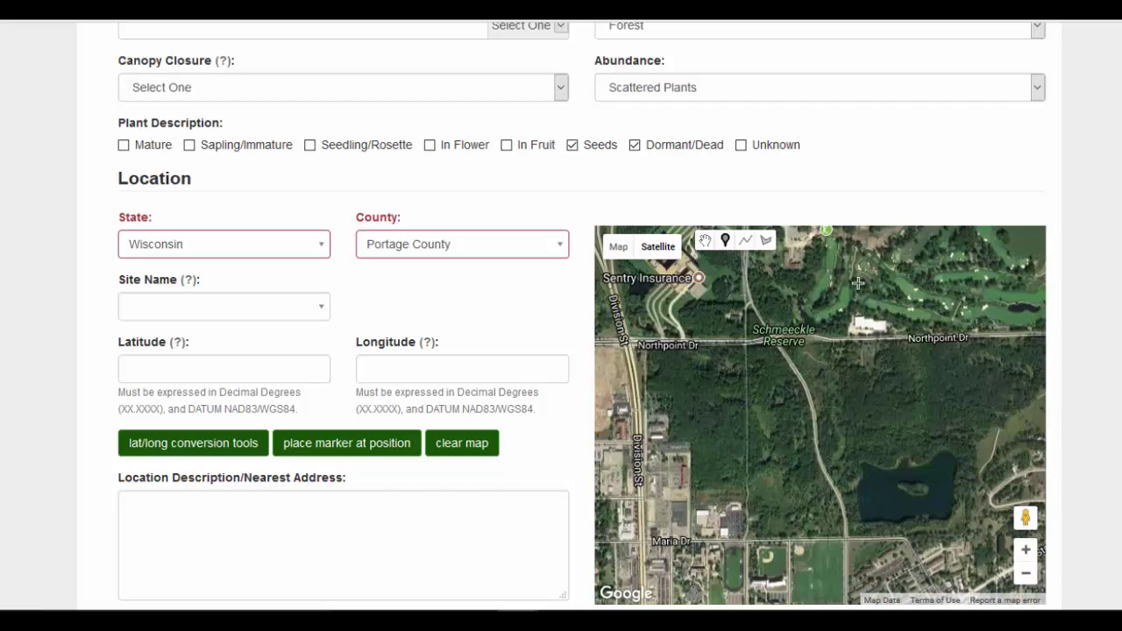
click(873, 383)
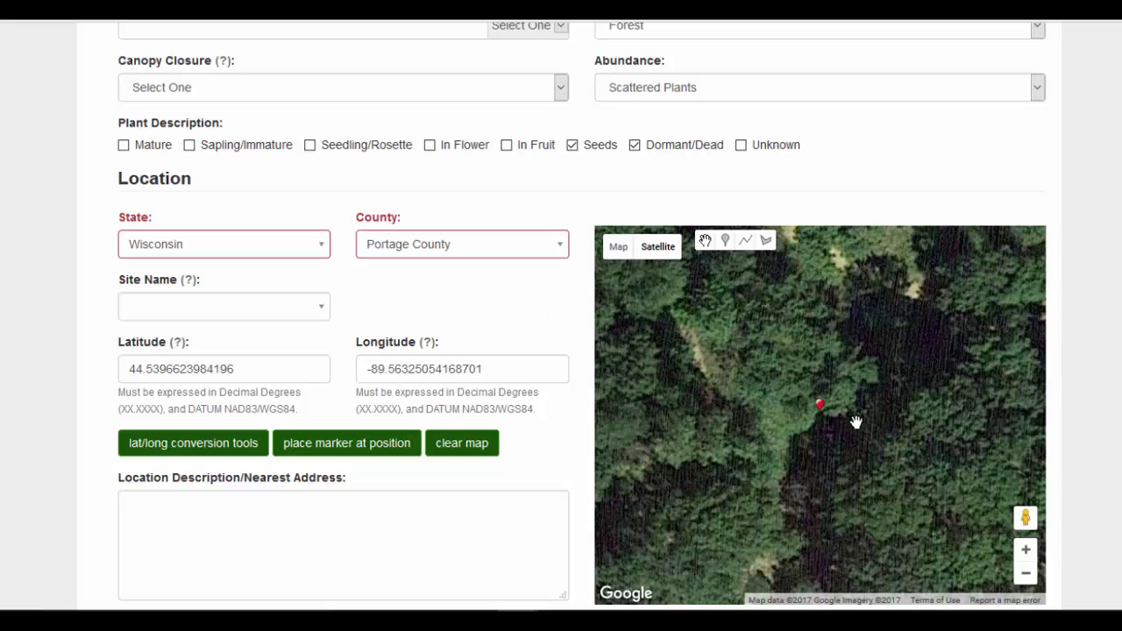
Outline the infestation with a four-cornered polygon over the woods running southeast from the trail bend beside the clearing
click(1025, 575)
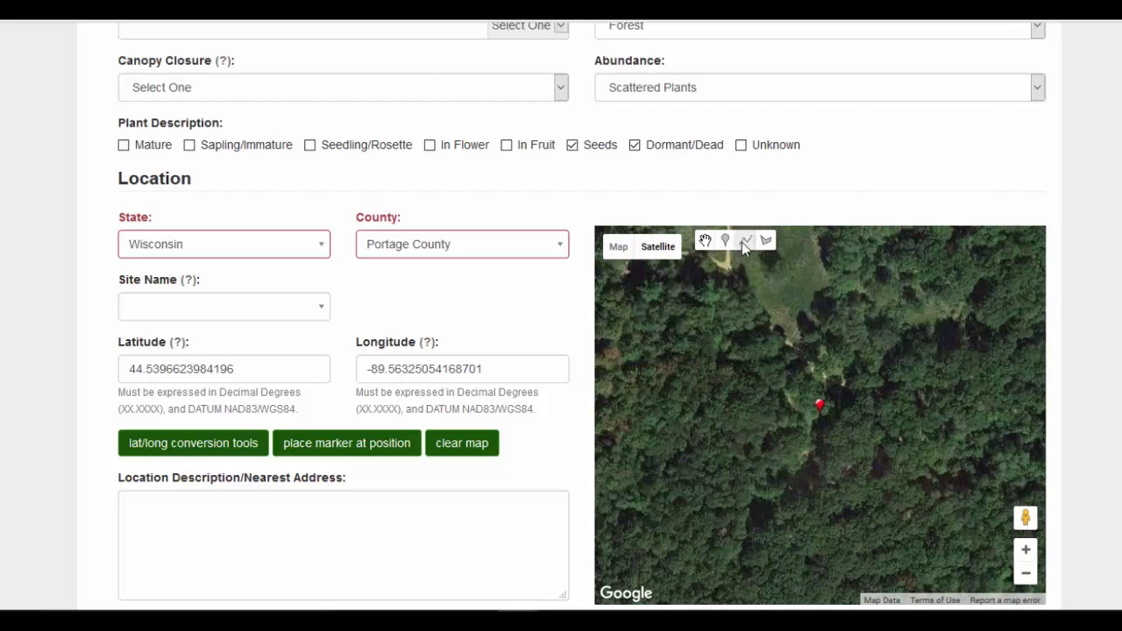
drag(865, 328, 906, 378)
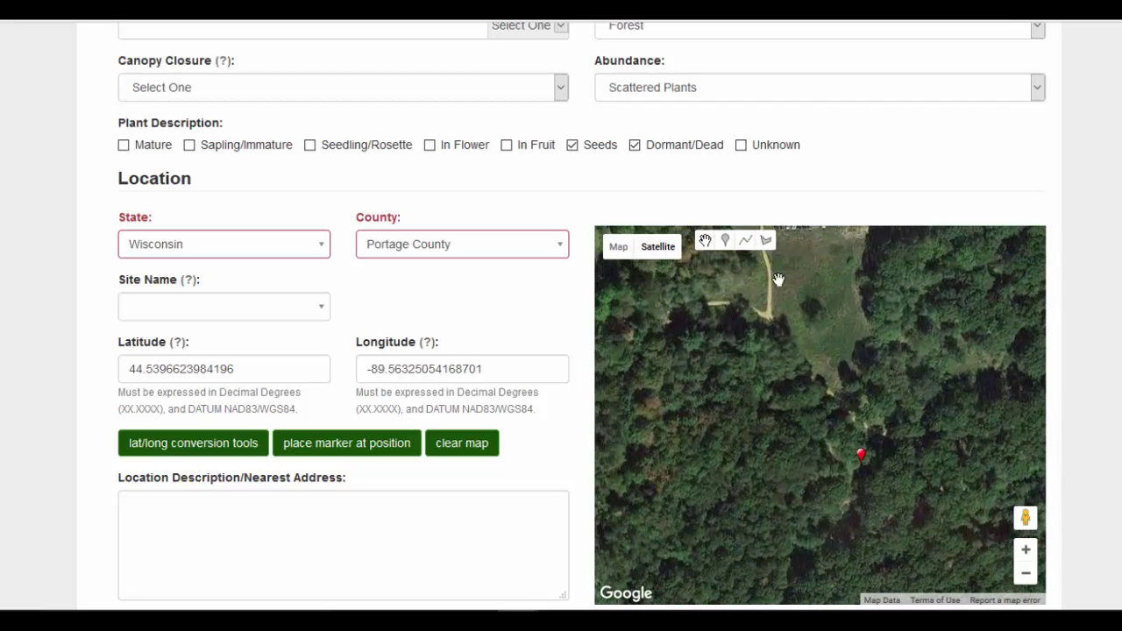
click(766, 240)
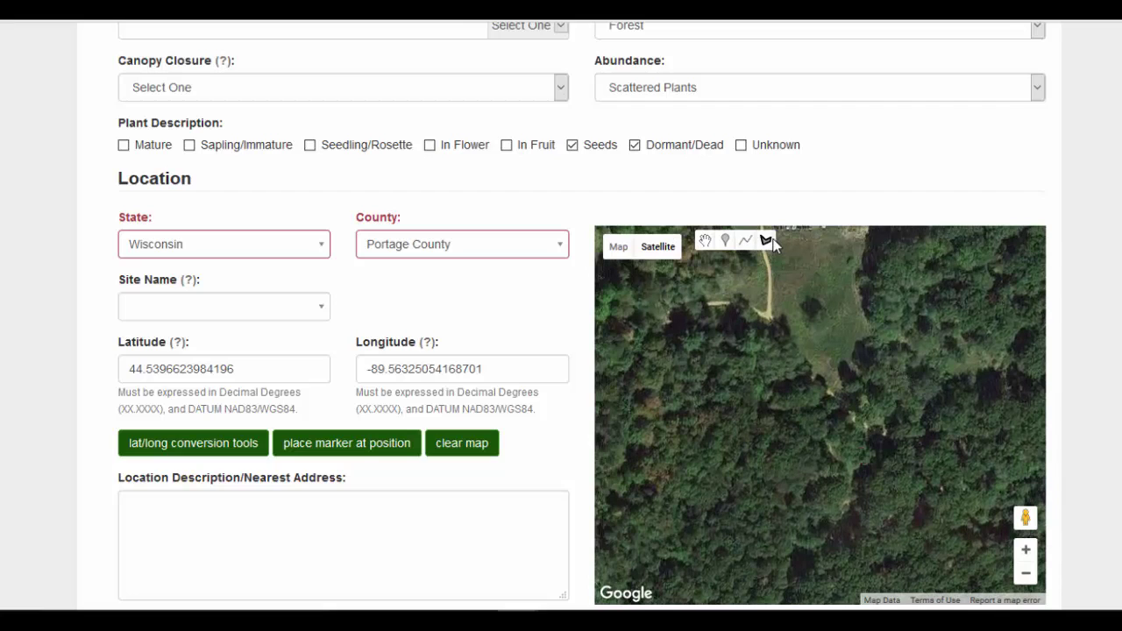
click(765, 324)
click(742, 368)
click(848, 468)
click(766, 326)
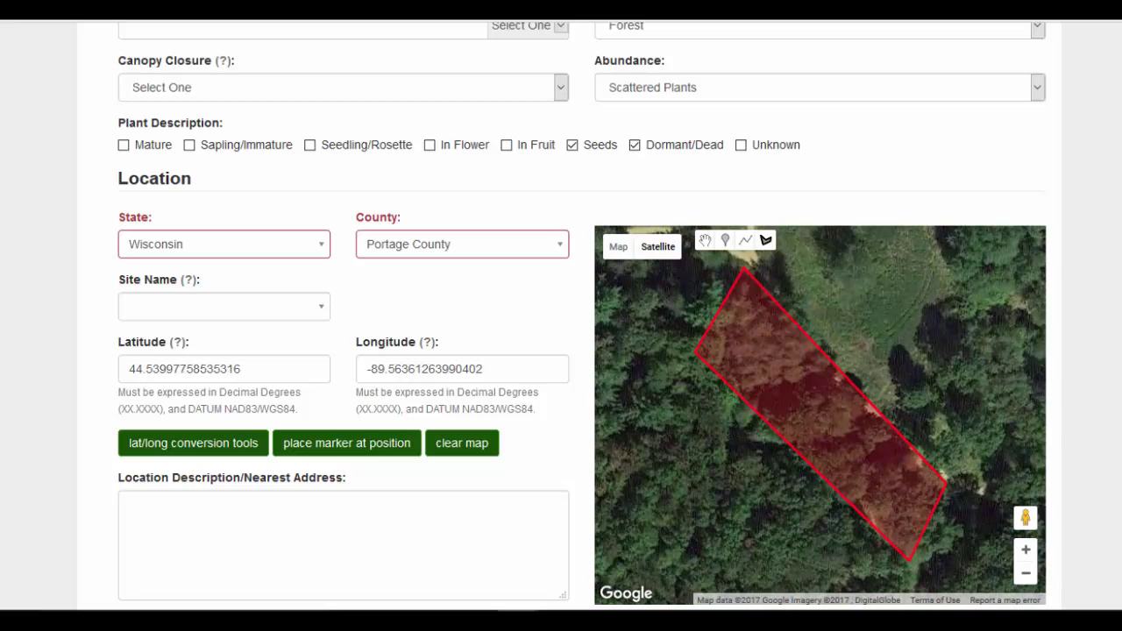
Review the remaining location, image and additional information fields of the garlic mustard report, then submit it
scroll(1113, 309, down, 3)
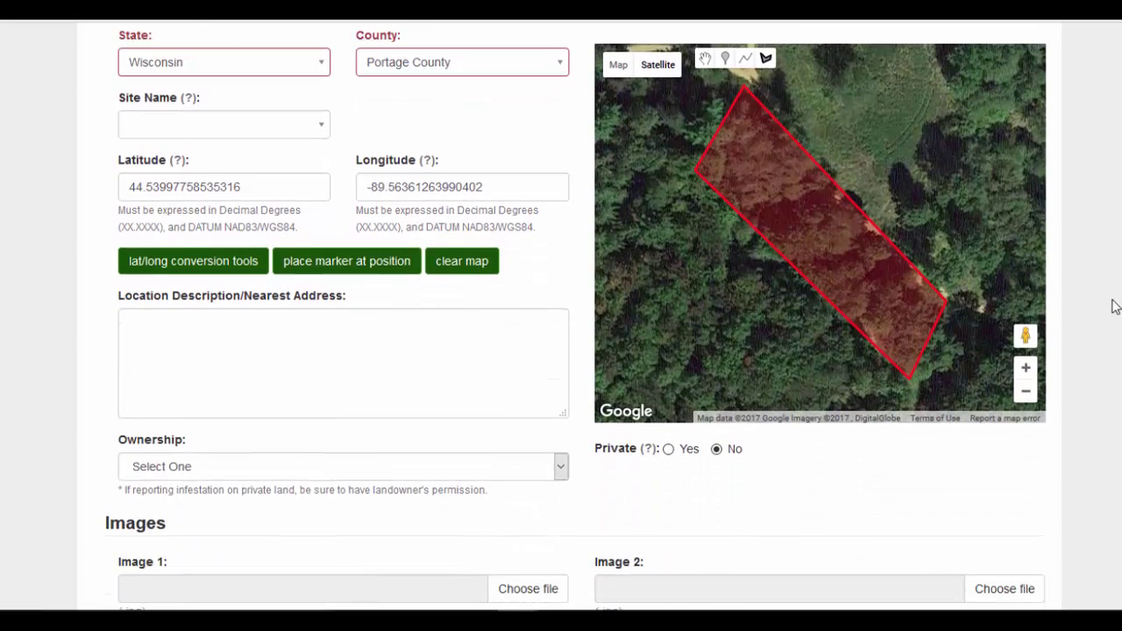
scroll(1110, 328, down, 2)
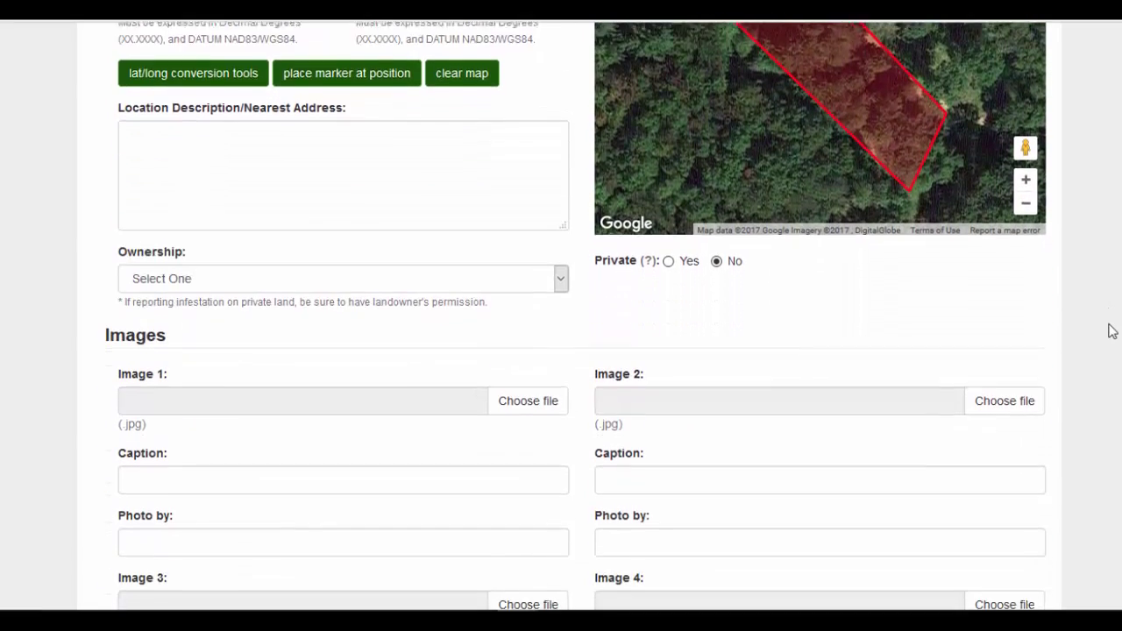
scroll(1101, 354, down, 2)
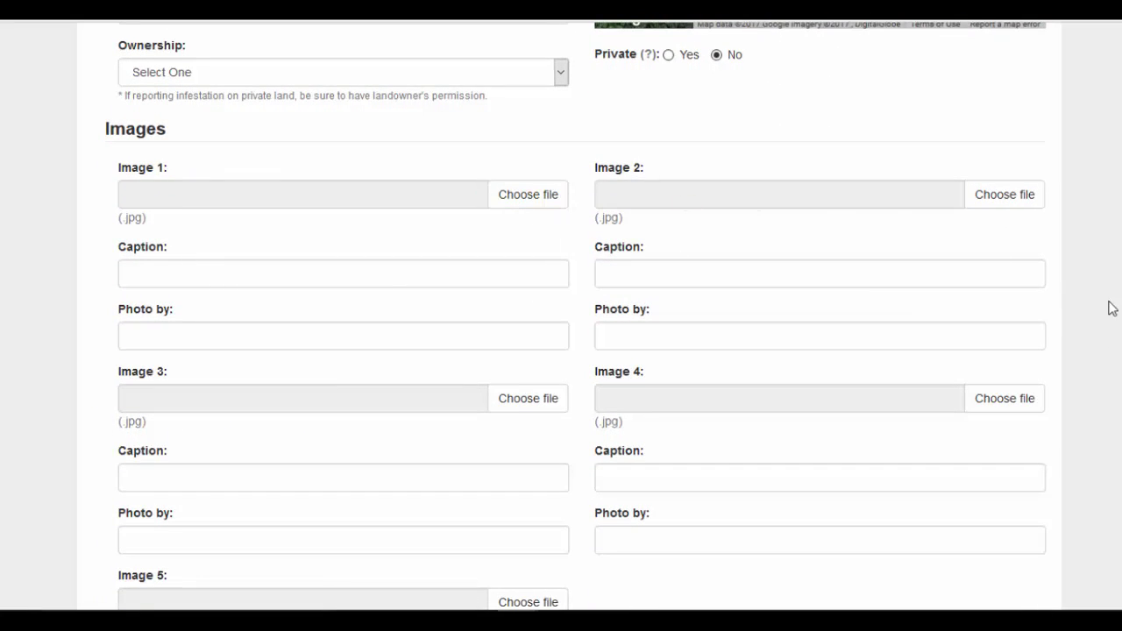
scroll(576, 315, down, 6)
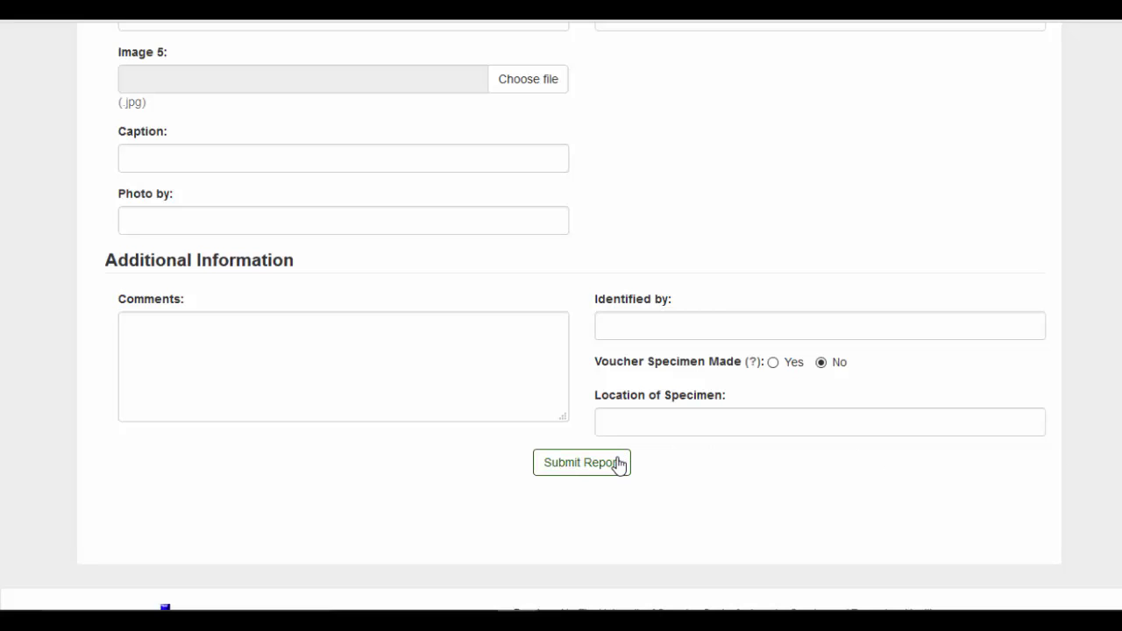
click(581, 463)
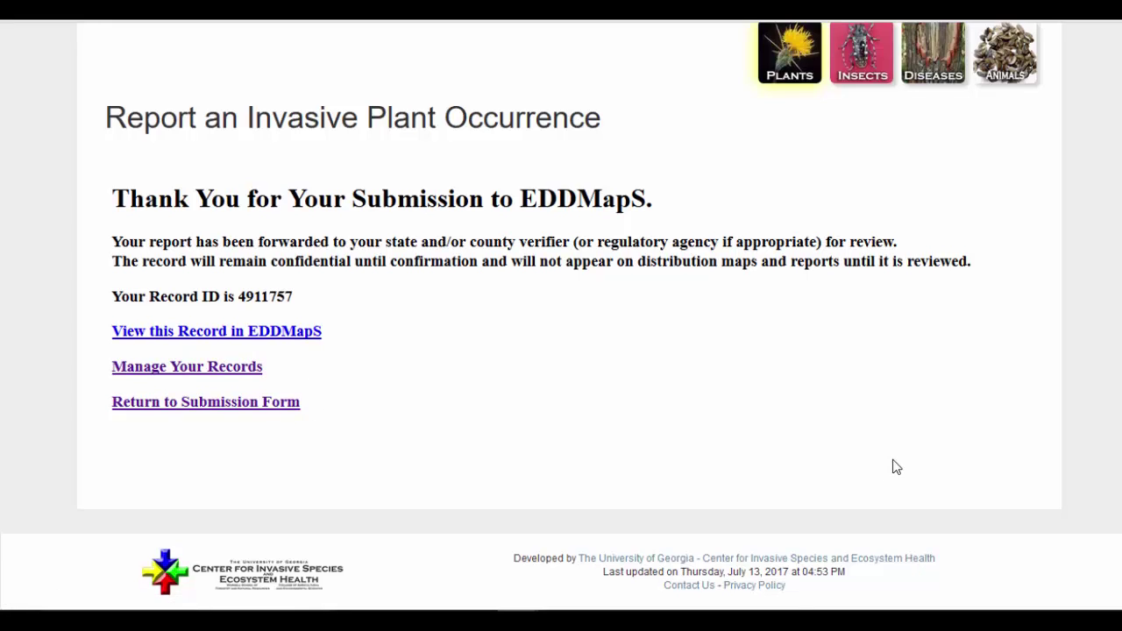
Open the My EDDMapS account overview and examine the list of recent reports
scroll(891, 466, up, 3)
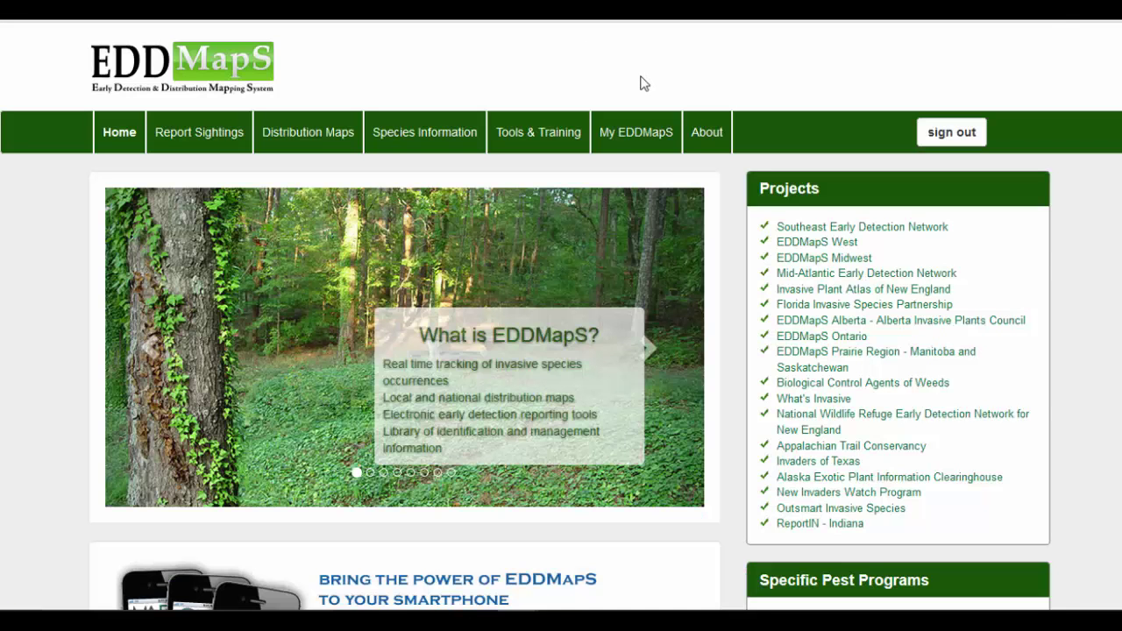
click(650, 149)
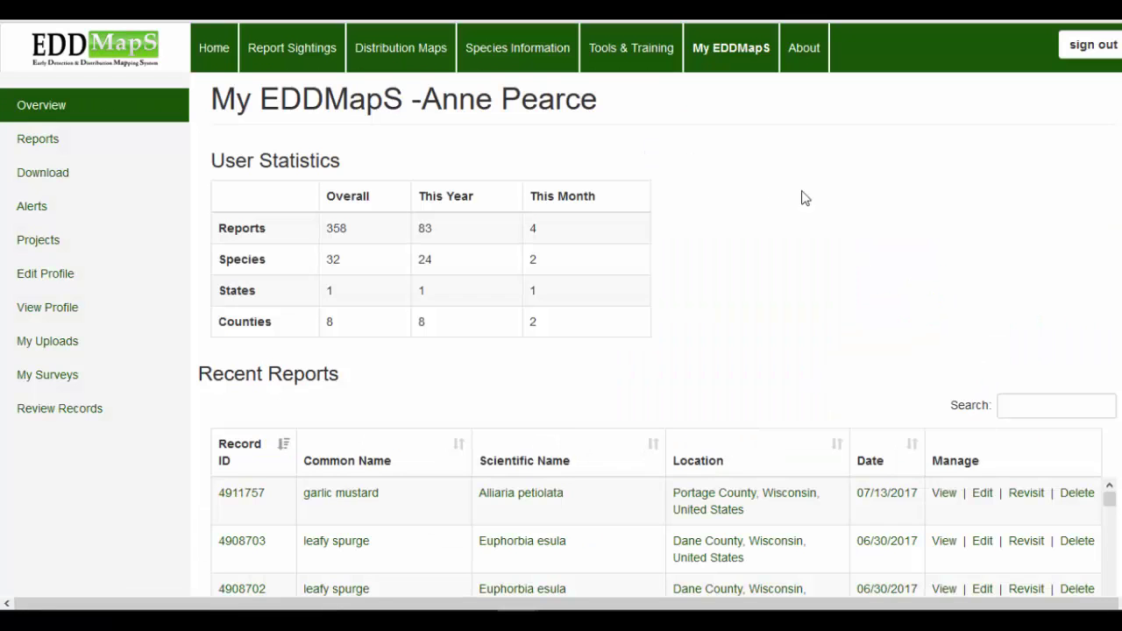
scroll(825, 204, down, 3)
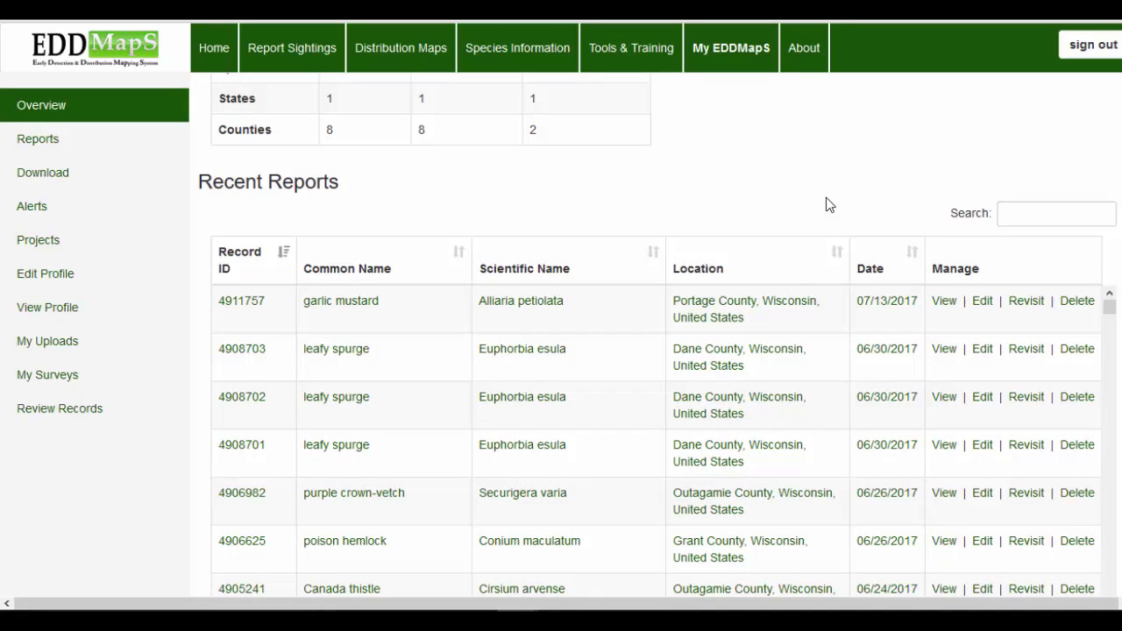
Open the topmost leafy spurge report from Dane County for editing, review its fields through to the end, and submit the report
click(987, 354)
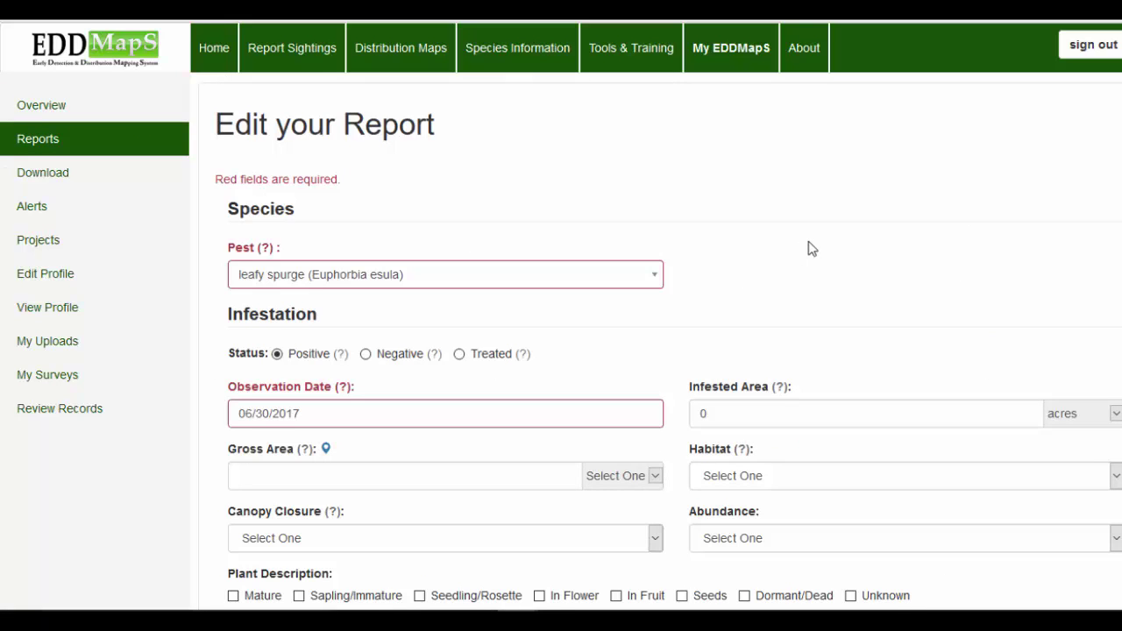
scroll(808, 242, down, 3)
scroll(811, 243, down, 1)
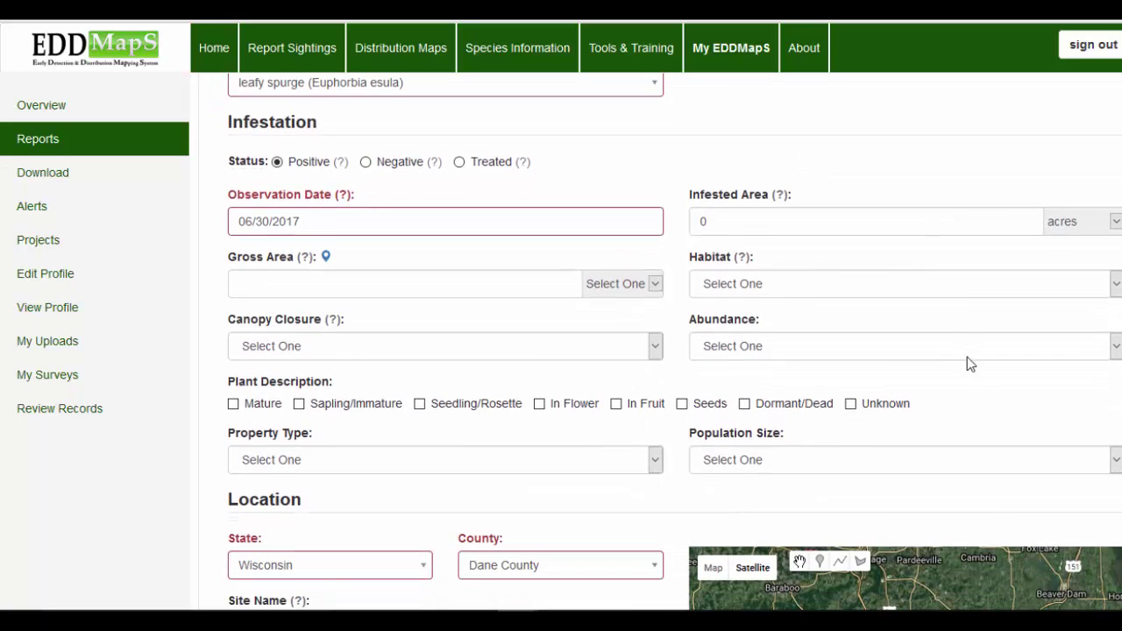
scroll(1005, 406, down, 1)
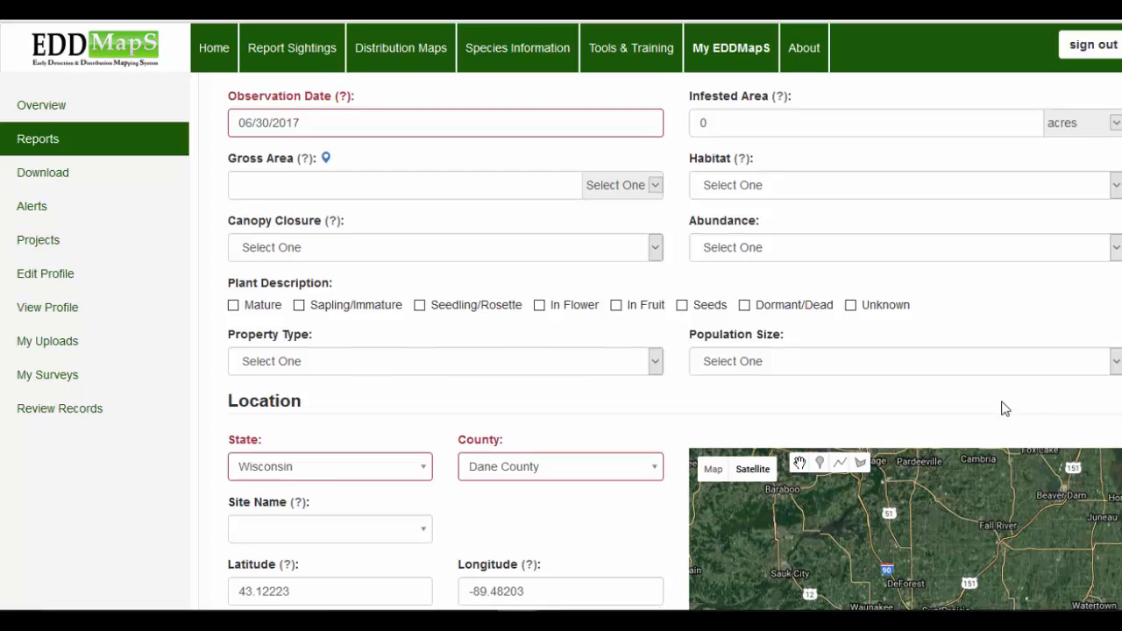
scroll(1005, 409, down, 2)
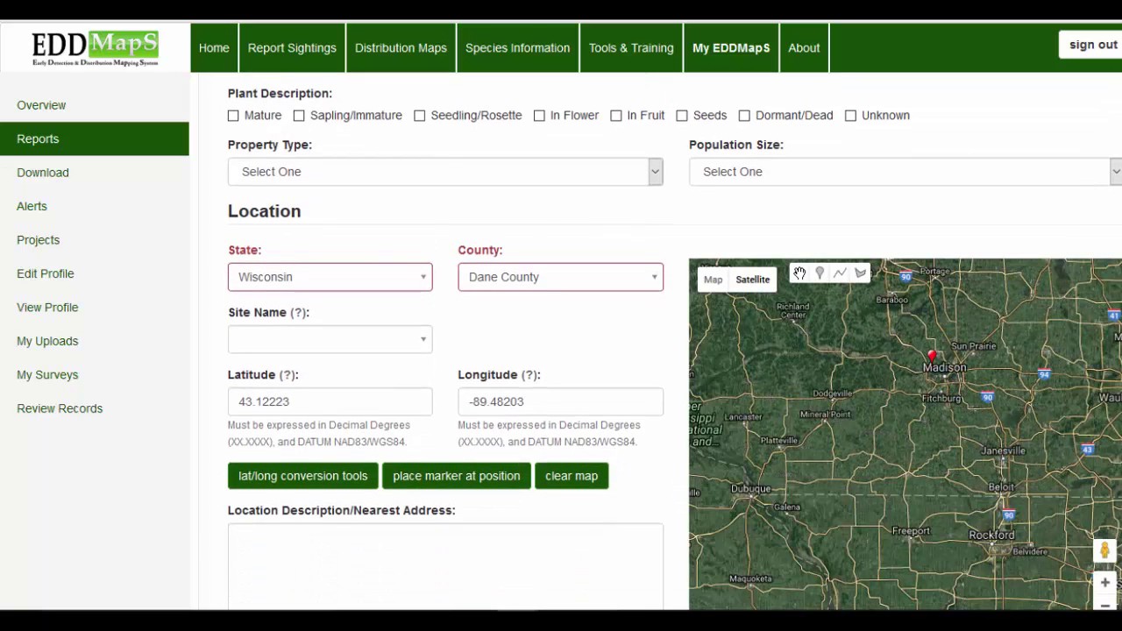
scroll(668, 341, down, 8)
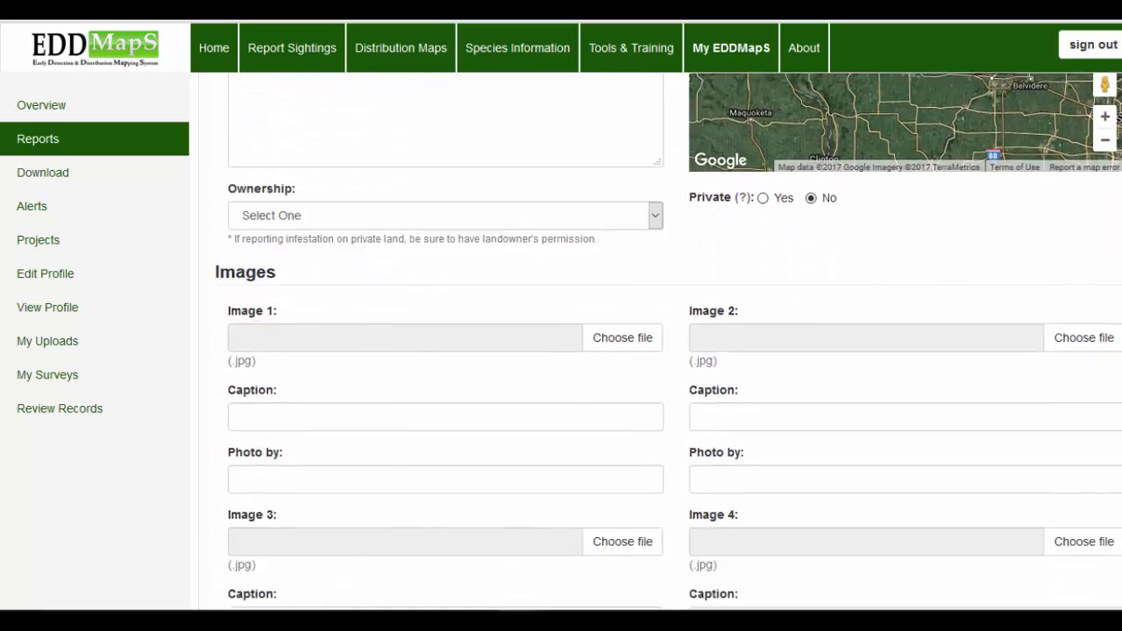
scroll(668, 341, down, 6)
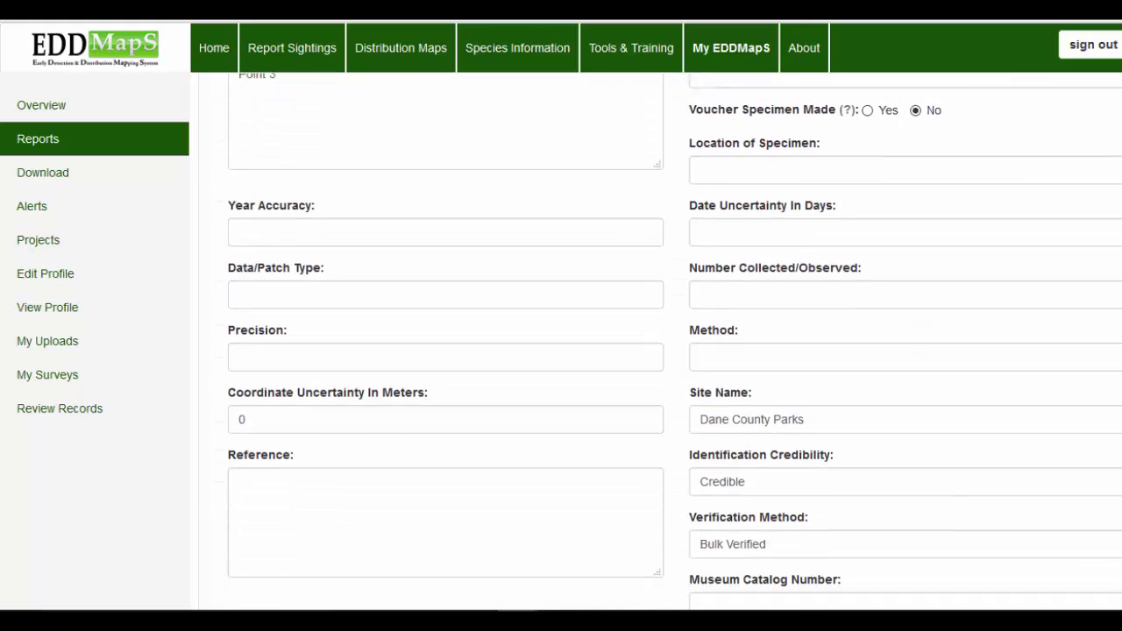
scroll(669, 342, down, 2)
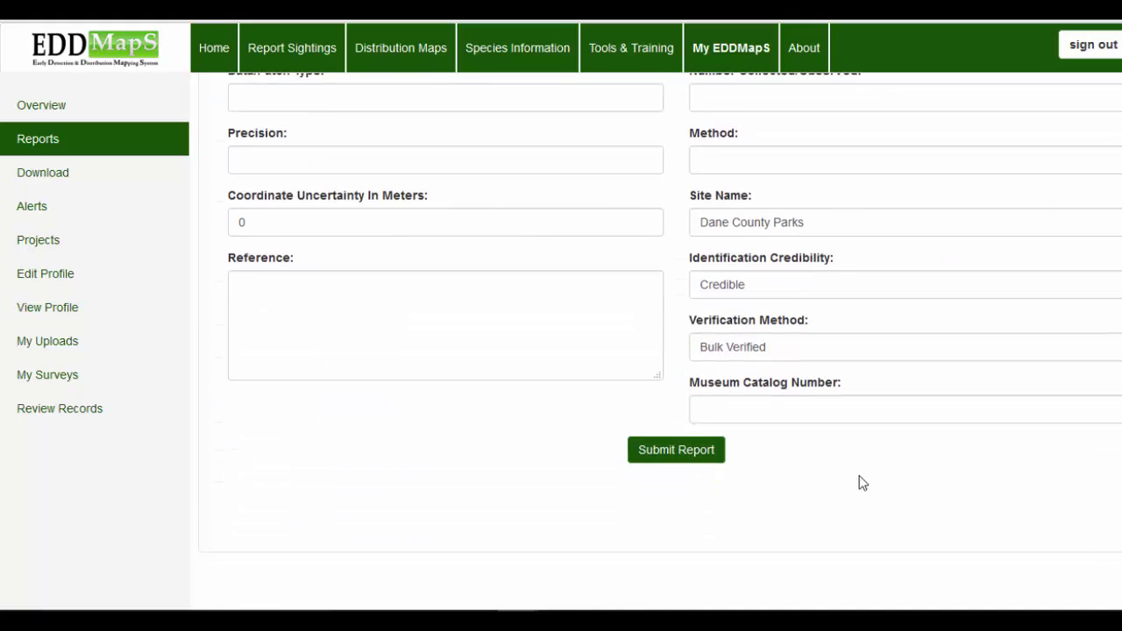
click(676, 450)
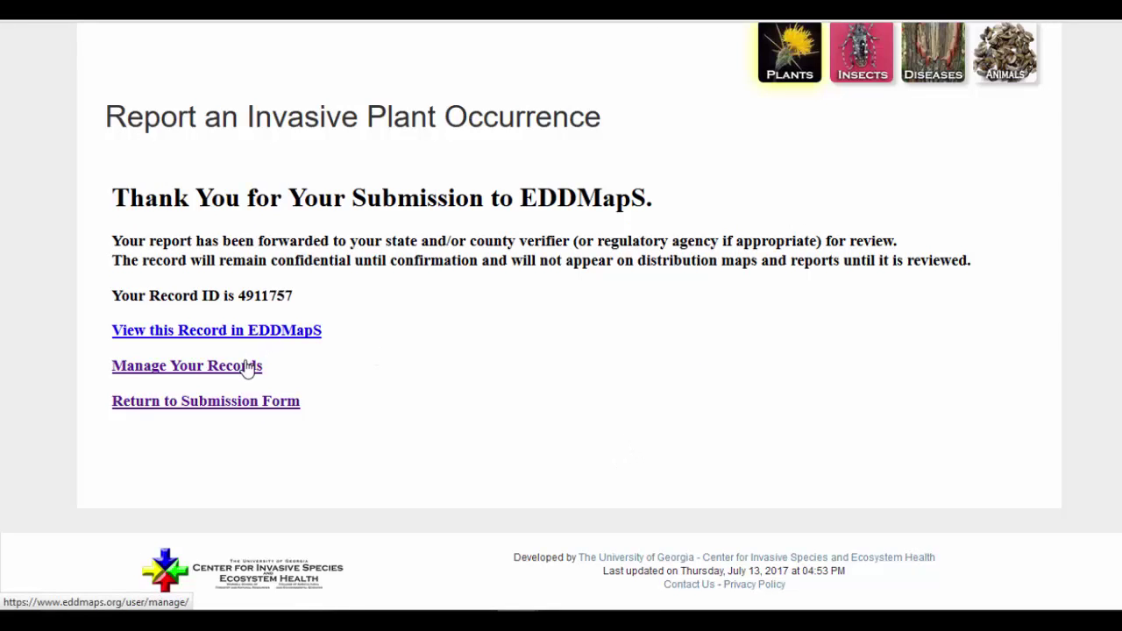
Go from the submission confirmation to record management and examine the recent reports list
click(220, 366)
scroll(826, 203, down, 2)
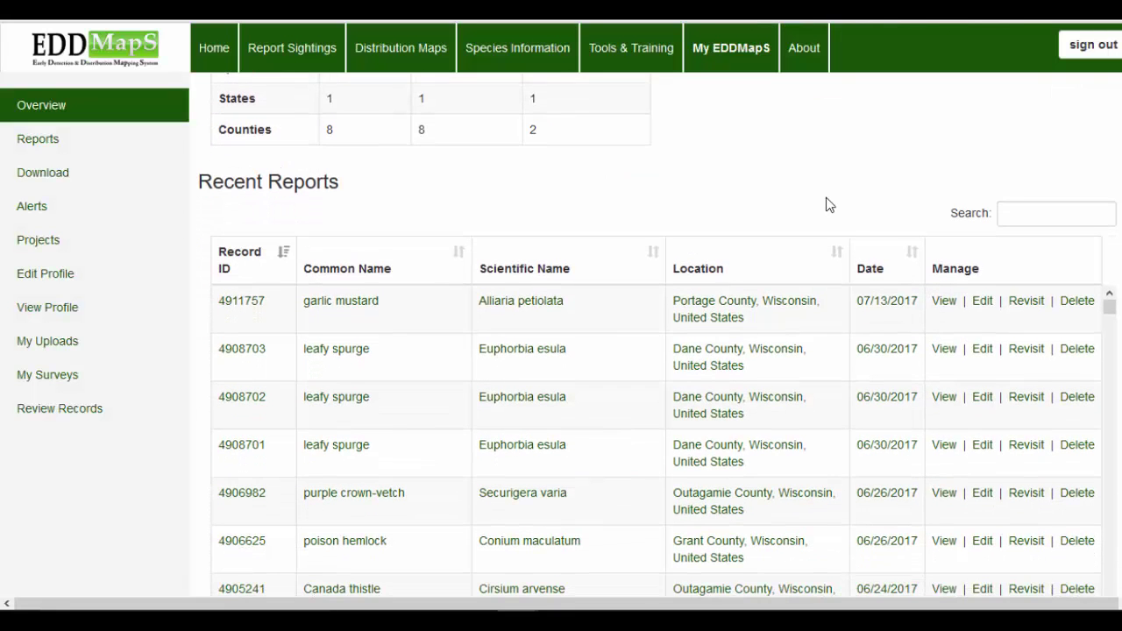